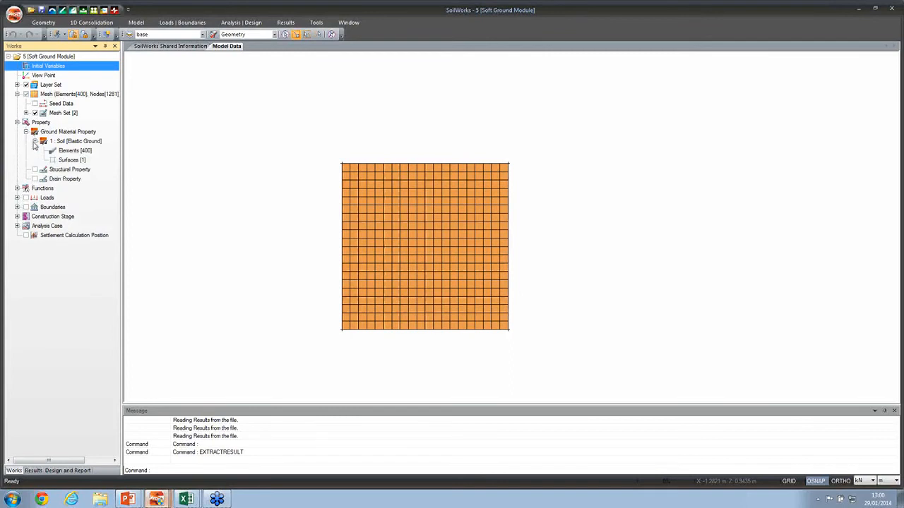
# Review the material parameters of the Soil elastic ground property and close its definition
pyautogui.rightClick(67, 141)
pyautogui.click(94, 174)
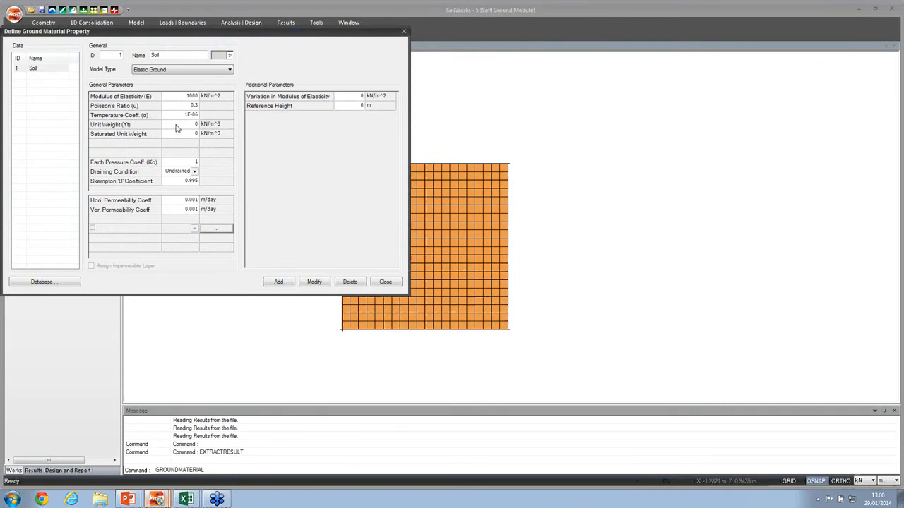
pyautogui.click(385, 282)
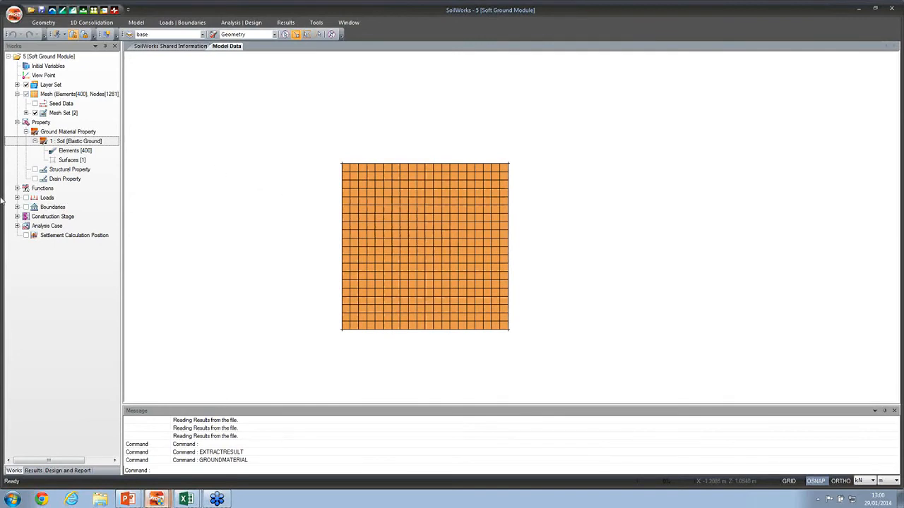
# Show the Ground Support boundaries around the mesh, inspect them and hide them again
pyautogui.click(17, 207)
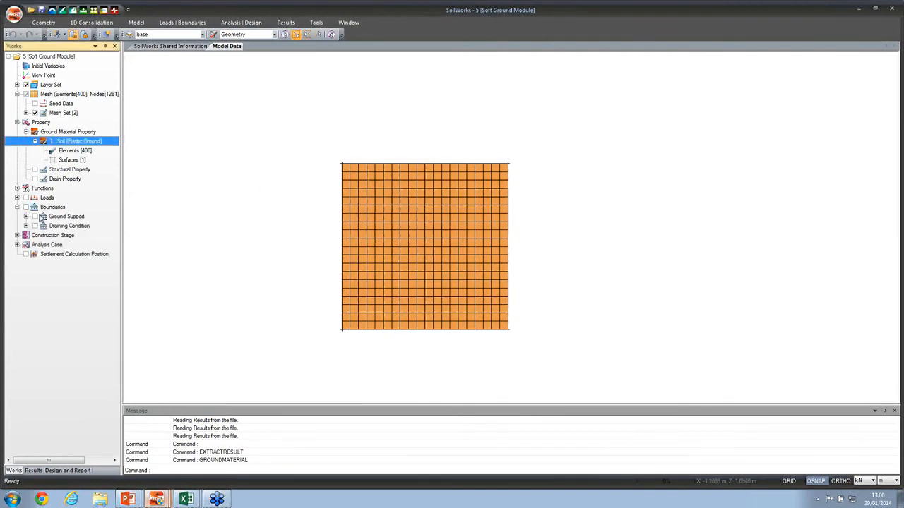
pyautogui.click(35, 216)
pyautogui.moveTo(429, 286); pyautogui.dragTo(447, 267)
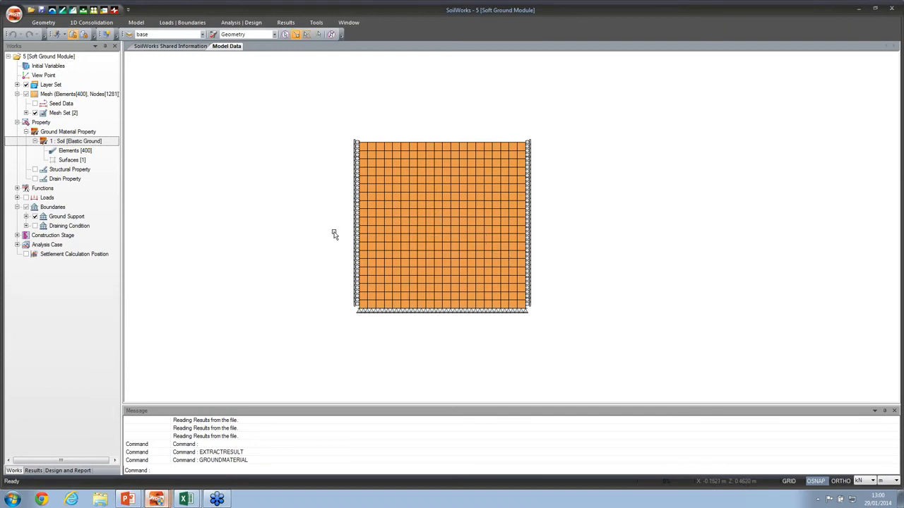
pyautogui.click(34, 216)
# Show the Draining Condition boundary, inspect it along the mesh's top edge and hide it again
pyautogui.click(35, 226)
pyautogui.moveTo(446, 202); pyautogui.dragTo(445, 227)
pyautogui.scroll(2, 435, 185)
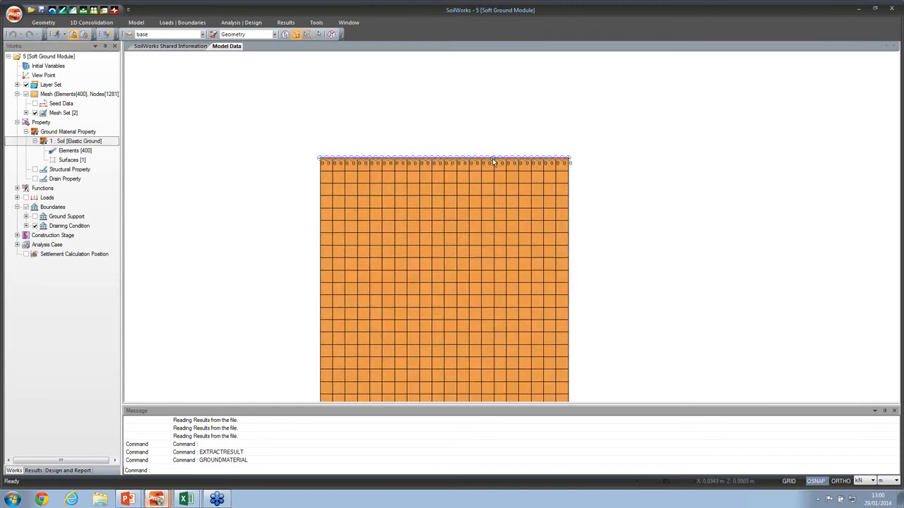
pyautogui.scroll(-1, 492, 159)
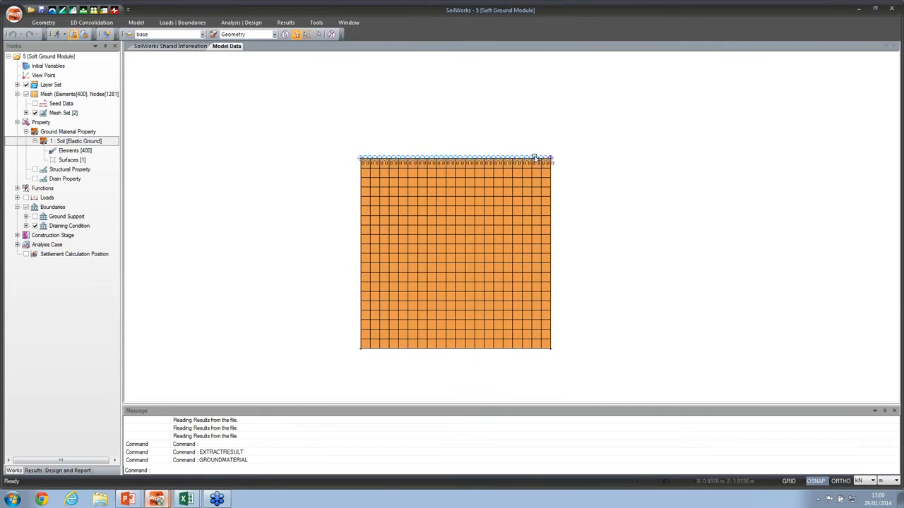
pyautogui.click(35, 226)
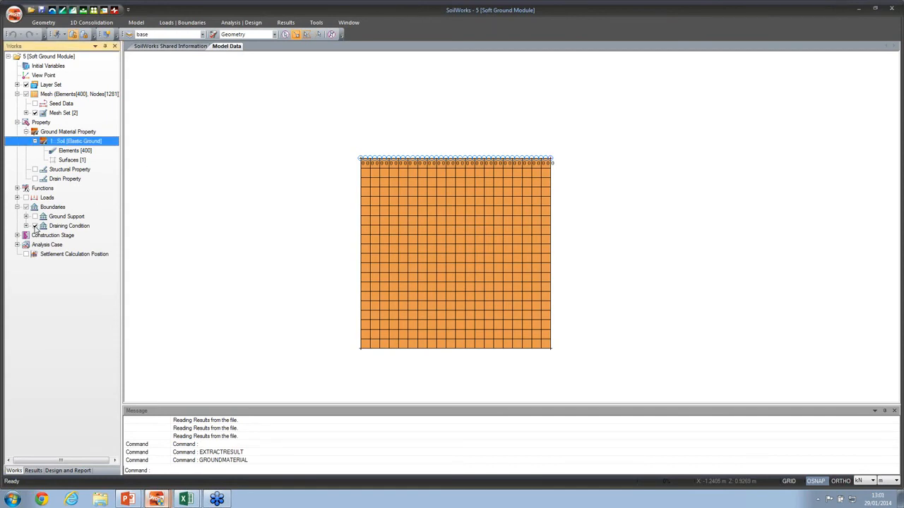
# List the construction stages, inspect the Piston Load on the mesh and hide that load again
pyautogui.click(17, 235)
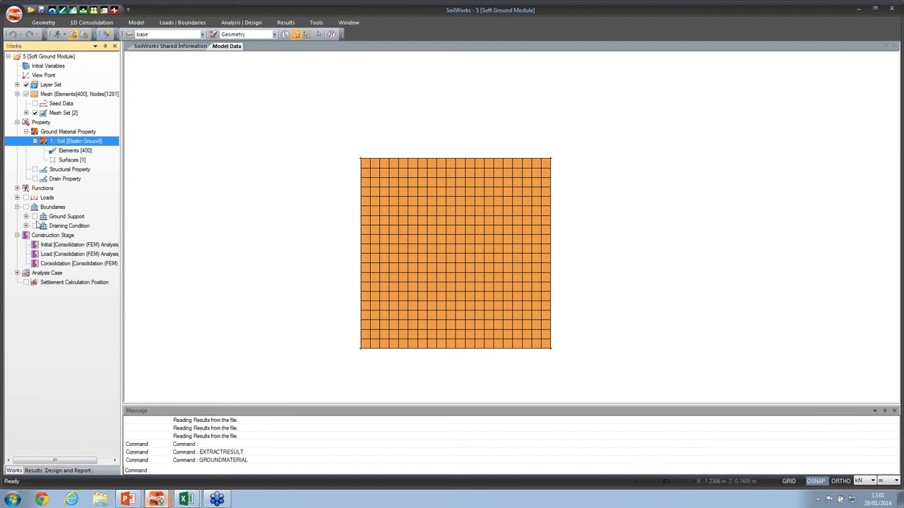
pyautogui.click(17, 198)
pyautogui.click(34, 216)
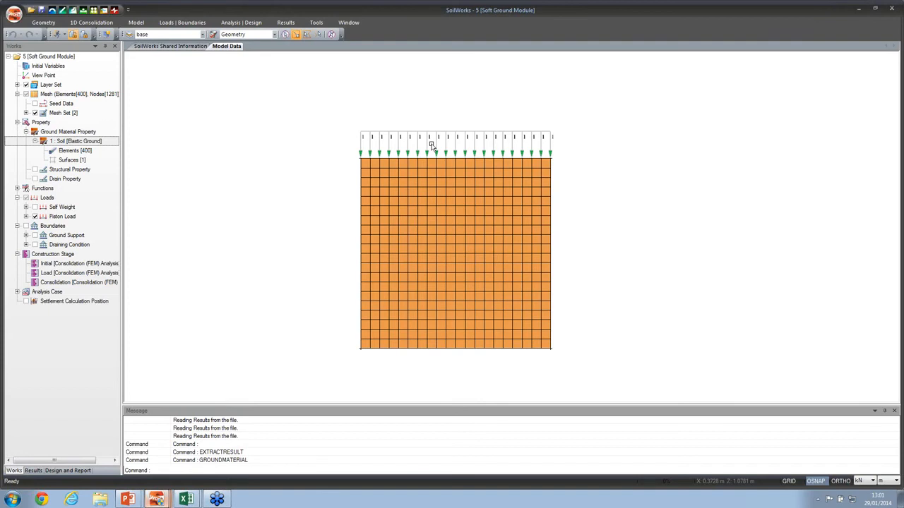
pyautogui.click(79, 34)
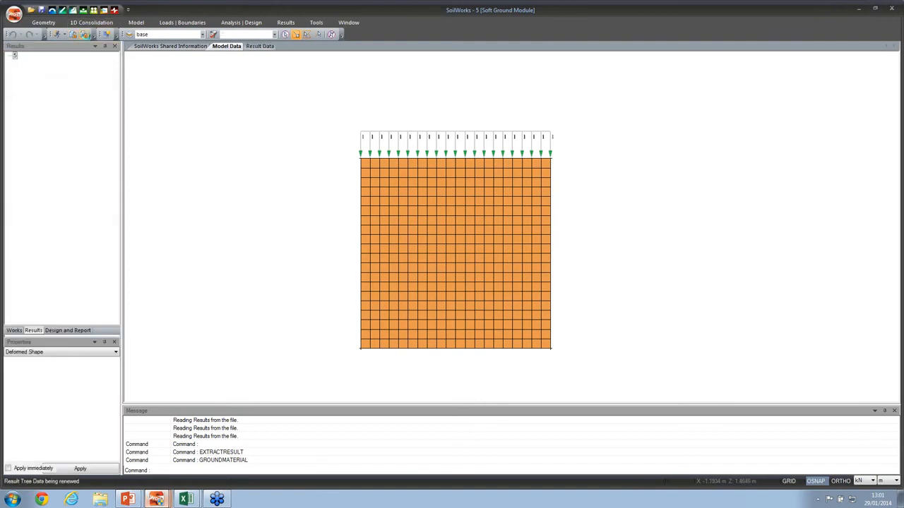
pyautogui.click(15, 330)
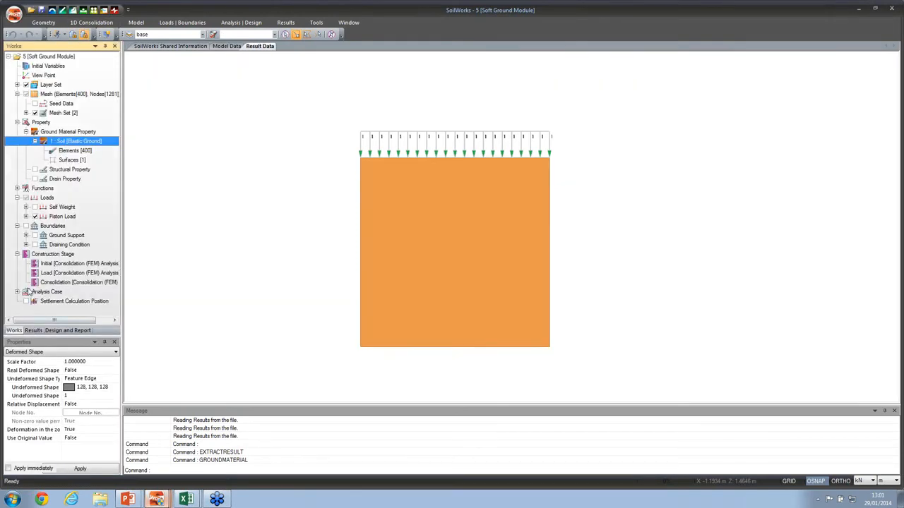
pyautogui.click(35, 216)
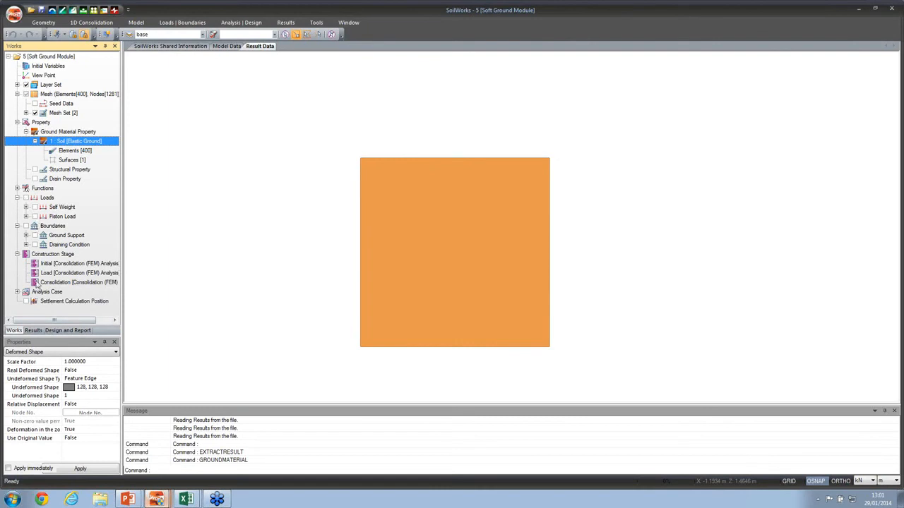
# Display the Excessive Pore Pressure contour of the Load stage from the Oedometer Test results
pyautogui.click(35, 331)
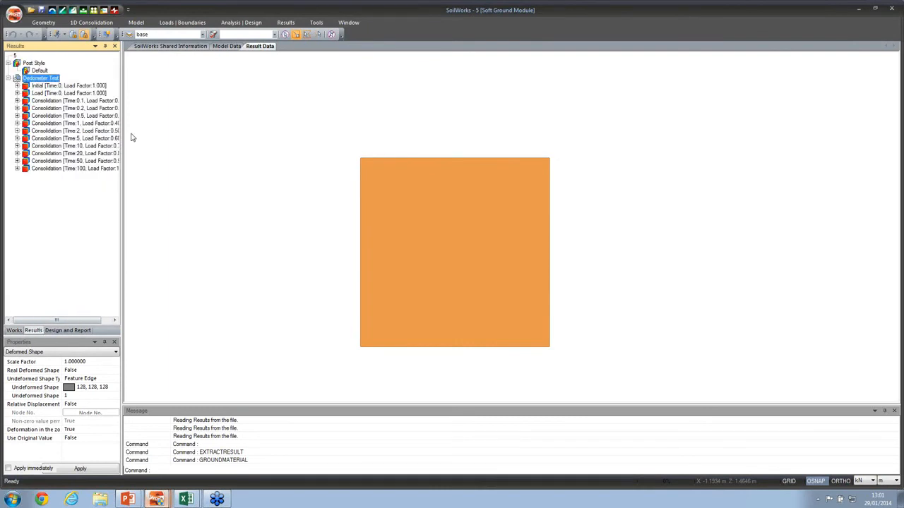
pyautogui.moveTo(122, 138); pyautogui.dragTo(167, 138)
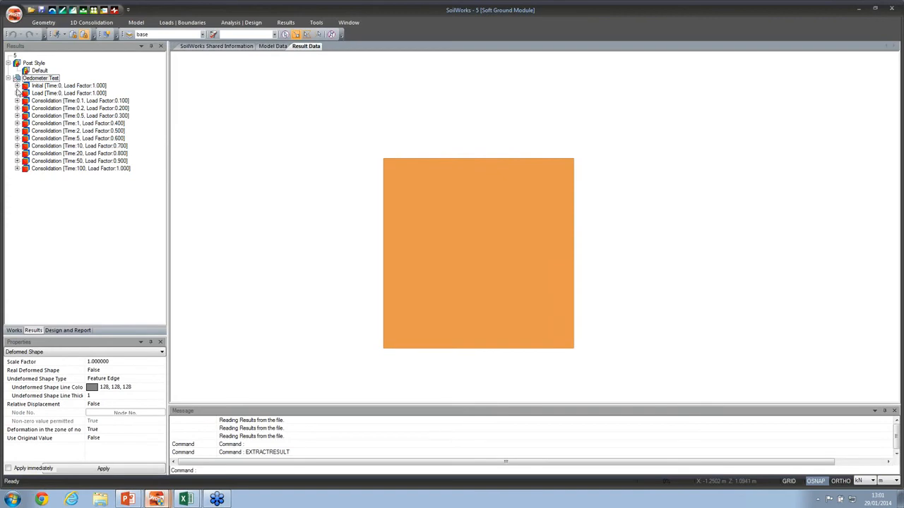
pyautogui.click(17, 93)
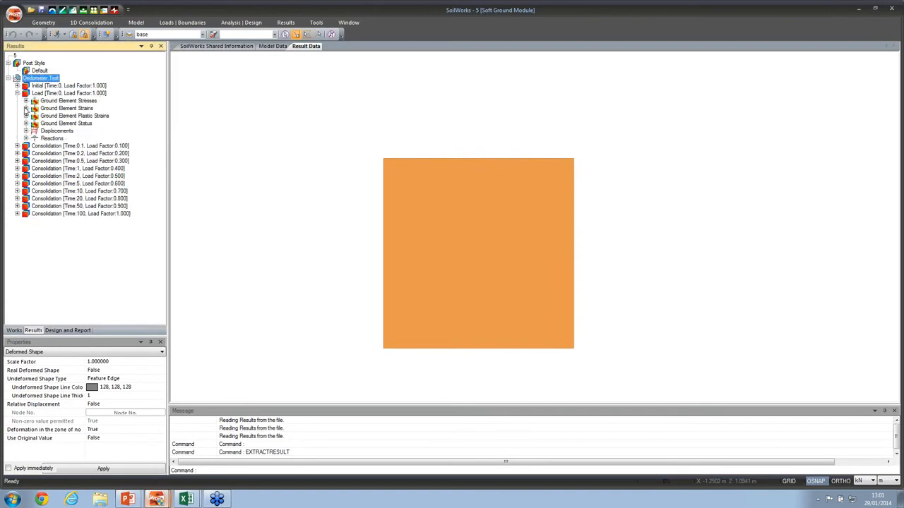
pyautogui.click(27, 100)
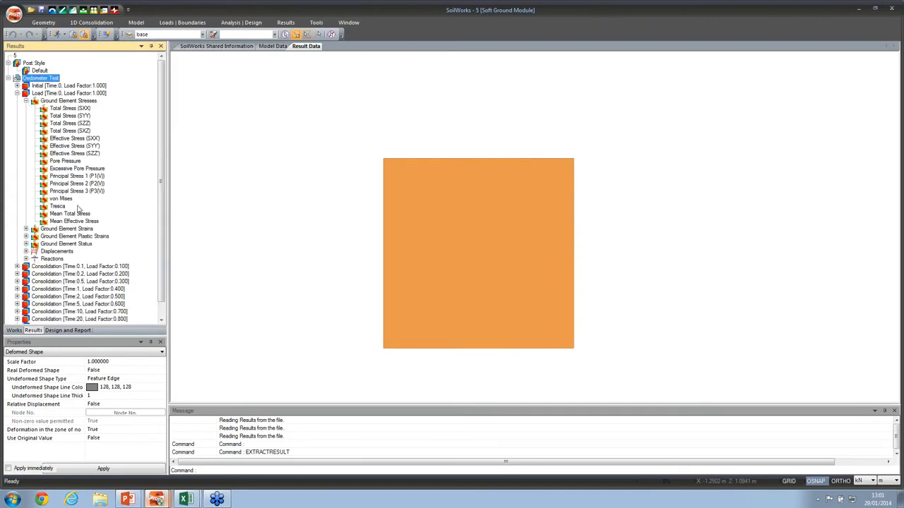
pyautogui.doubleClick(77, 169)
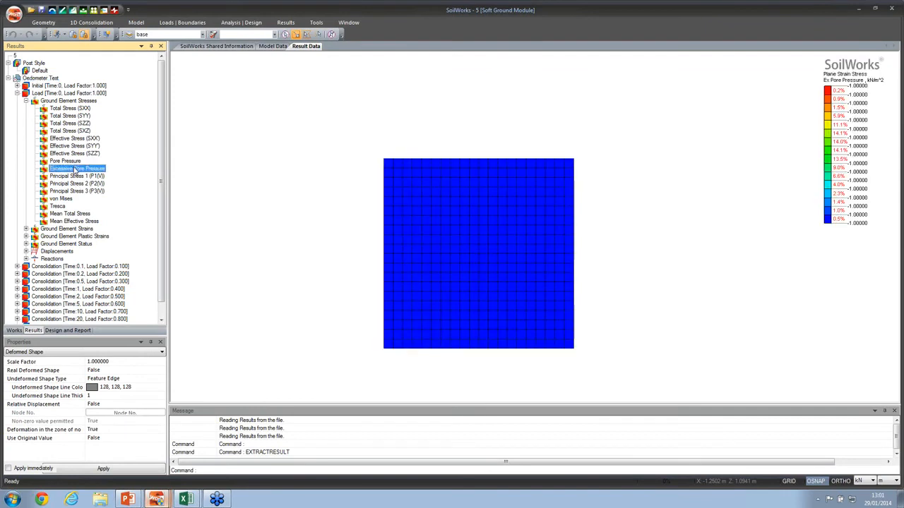
pyautogui.moveTo(456, 238); pyautogui.dragTo(442, 216)
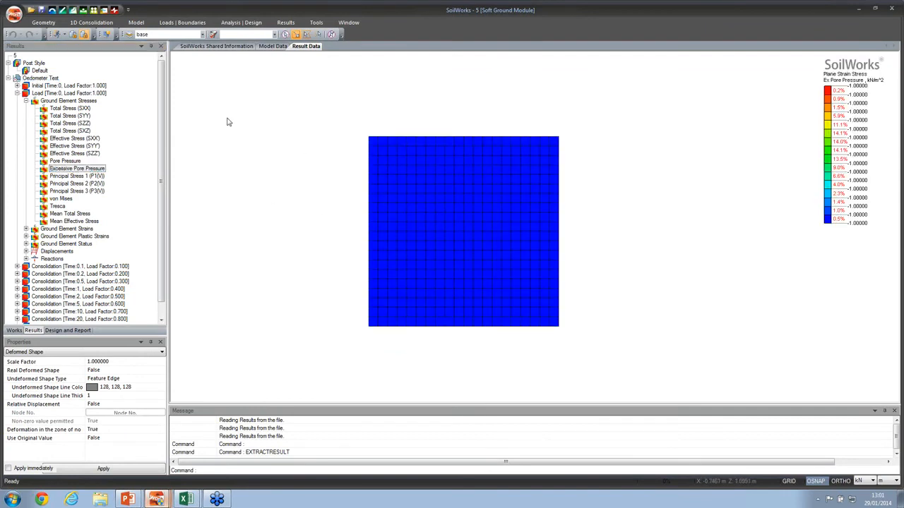
# Display the Excessive Pore Pressure contour of the Initial stage for comparison
pyautogui.click(17, 86)
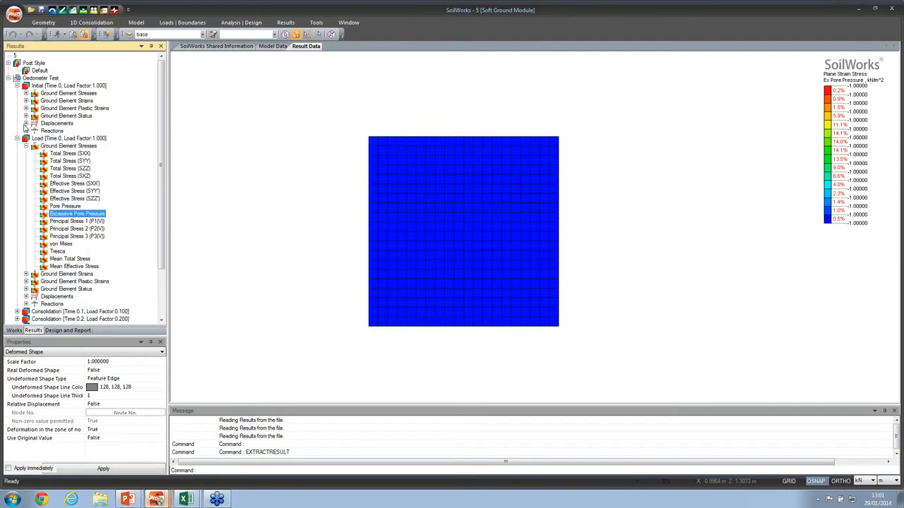
pyautogui.click(26, 93)
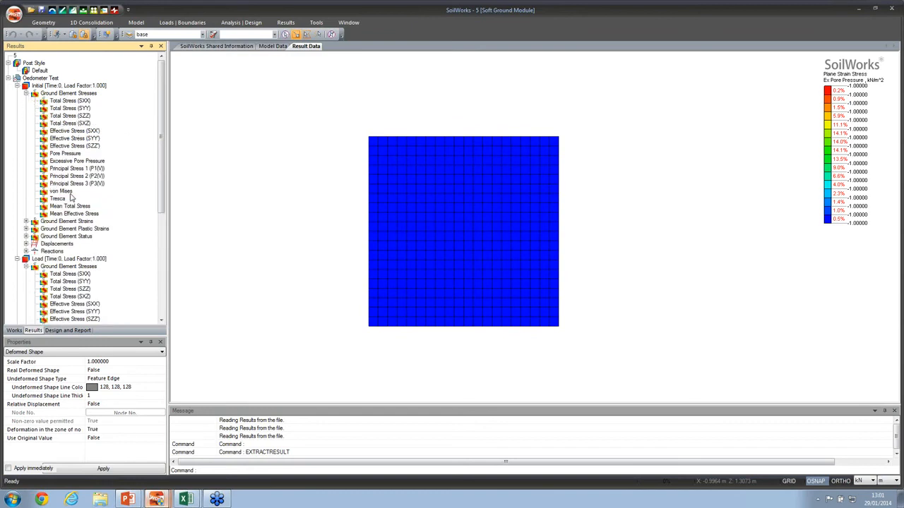
pyautogui.click(72, 163)
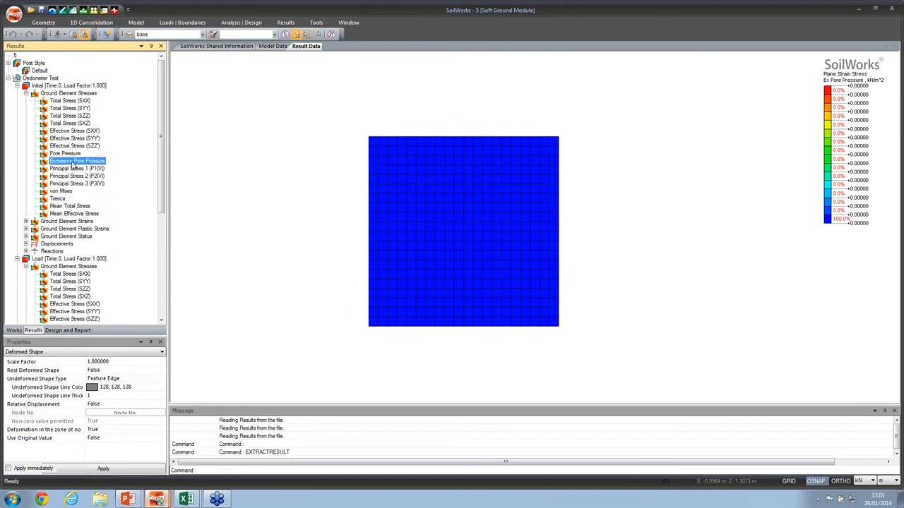
pyautogui.moveTo(430, 137); pyautogui.dragTo(493, 136)
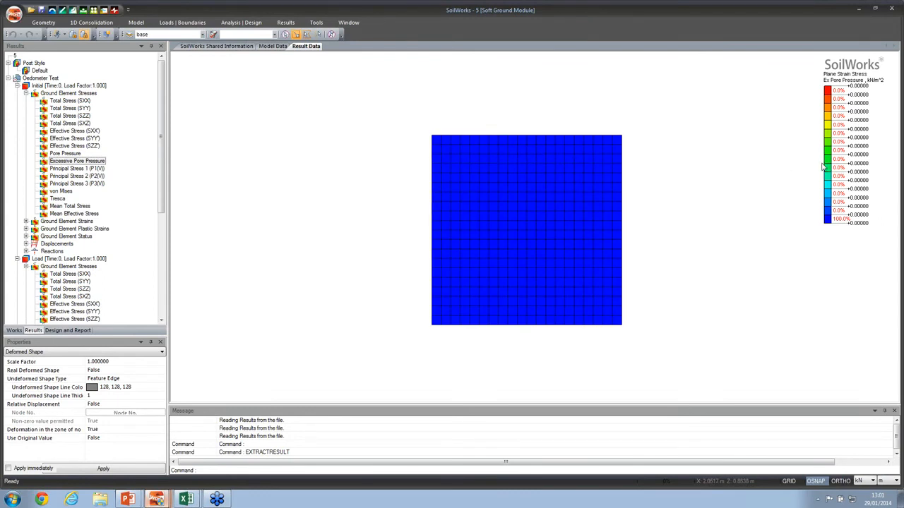
# Switch the contour back to the Load stage's Excessive Pore Pressure
pyautogui.click(285, 22)
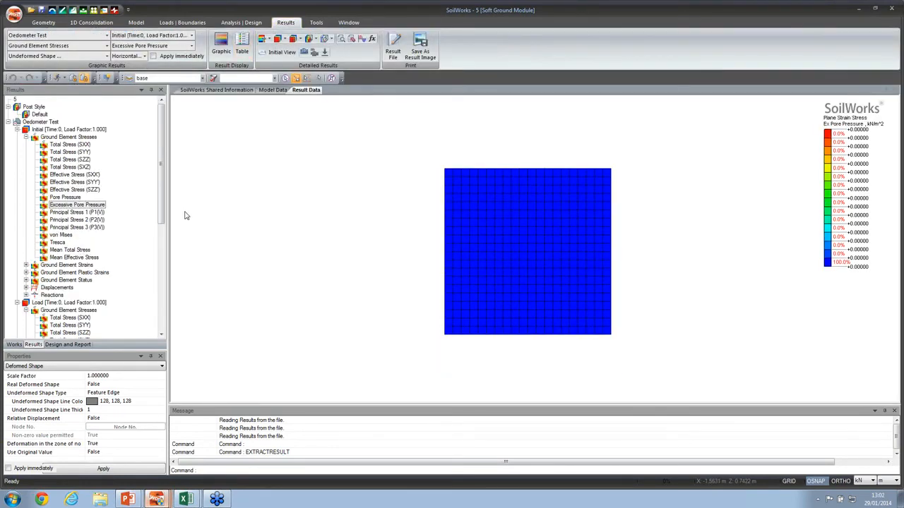
pyautogui.scroll(-5, 161, 215)
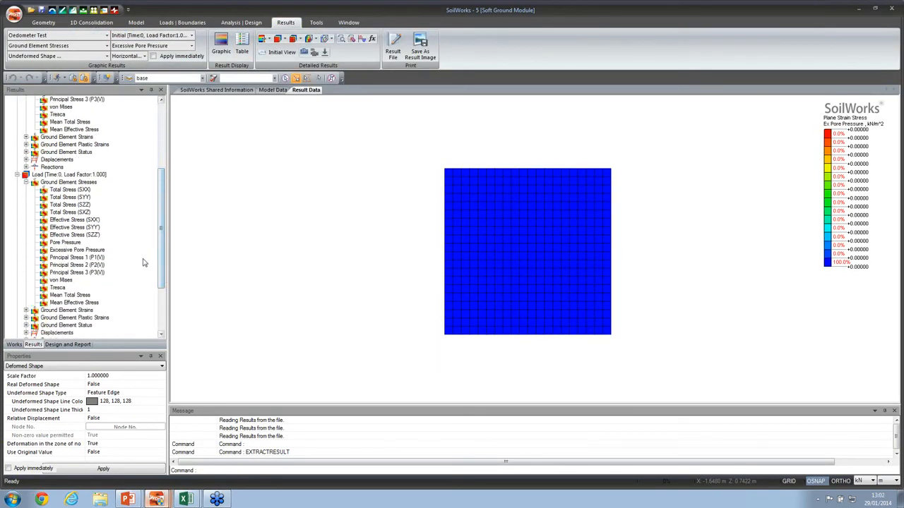
pyautogui.click(79, 251)
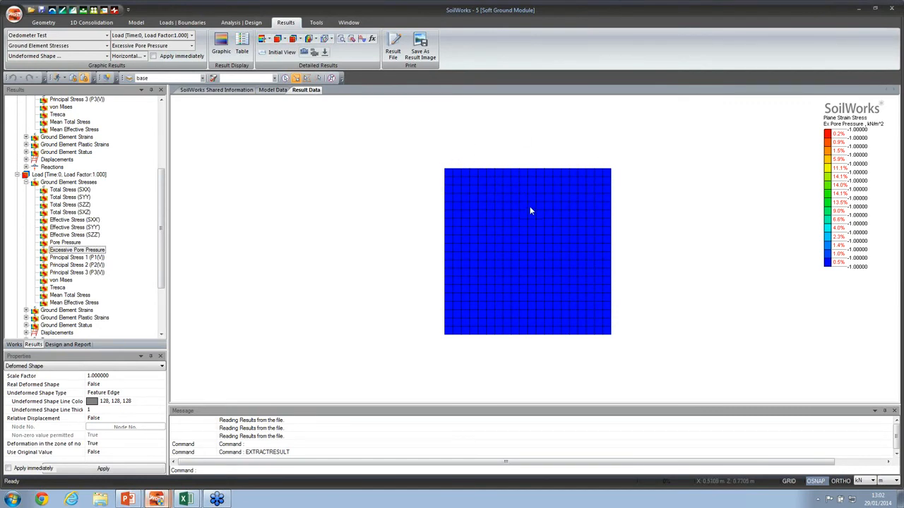
# Collapse the Initial and Load results and display the Excessive Pore Pressure of the Consolidation stage at time 0.1
pyautogui.click(17, 175)
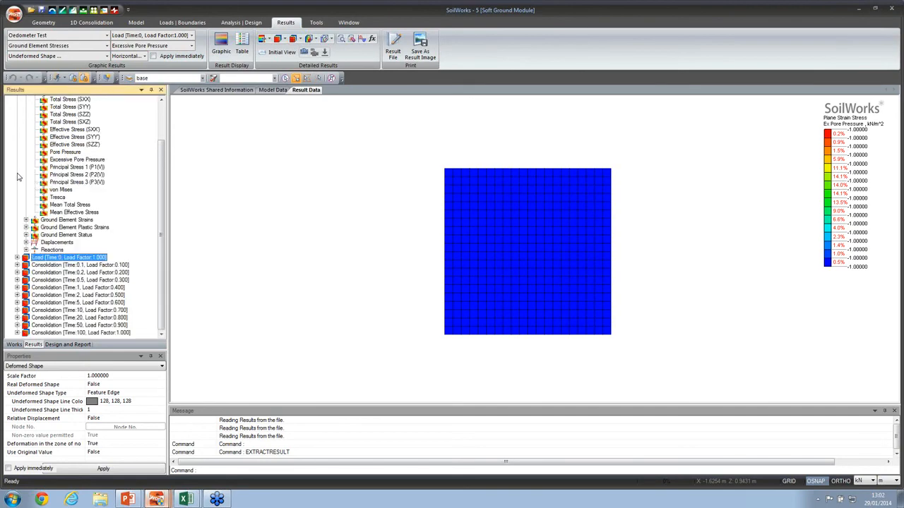
pyautogui.scroll(2, 161, 190)
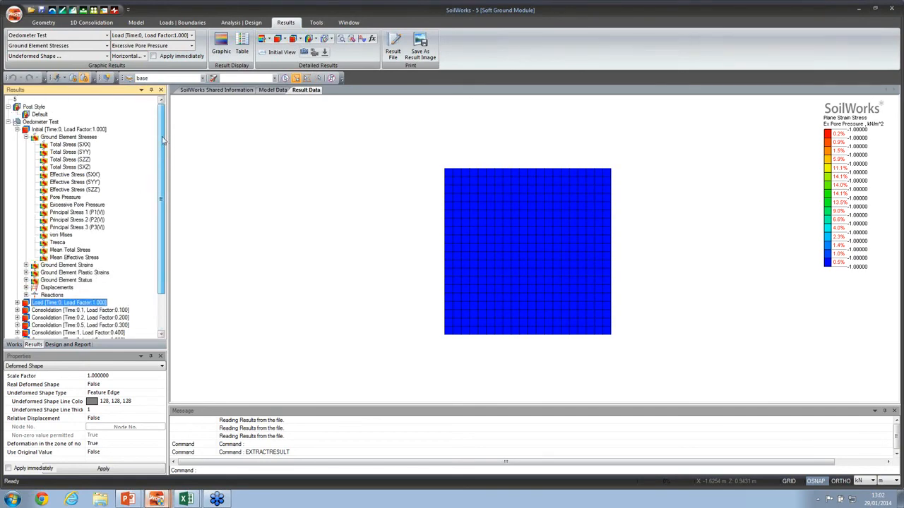
pyautogui.click(27, 137)
pyautogui.click(17, 130)
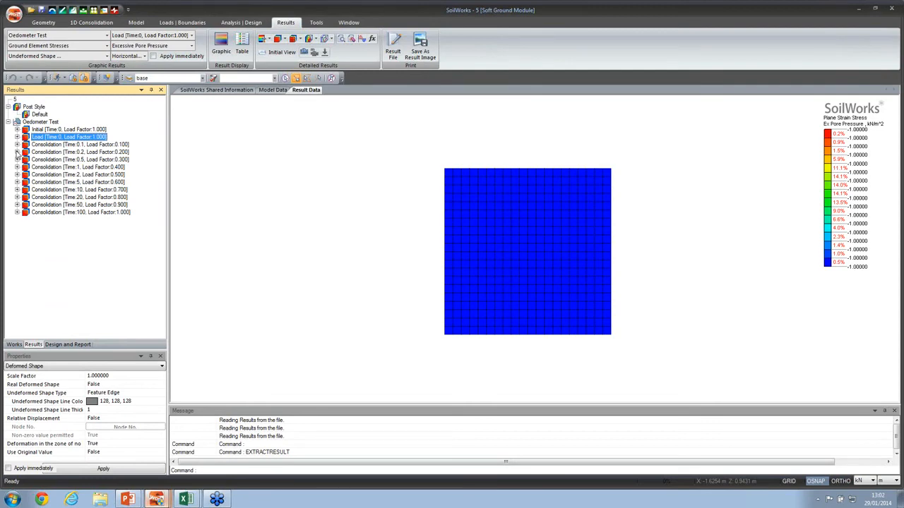
pyautogui.click(17, 144)
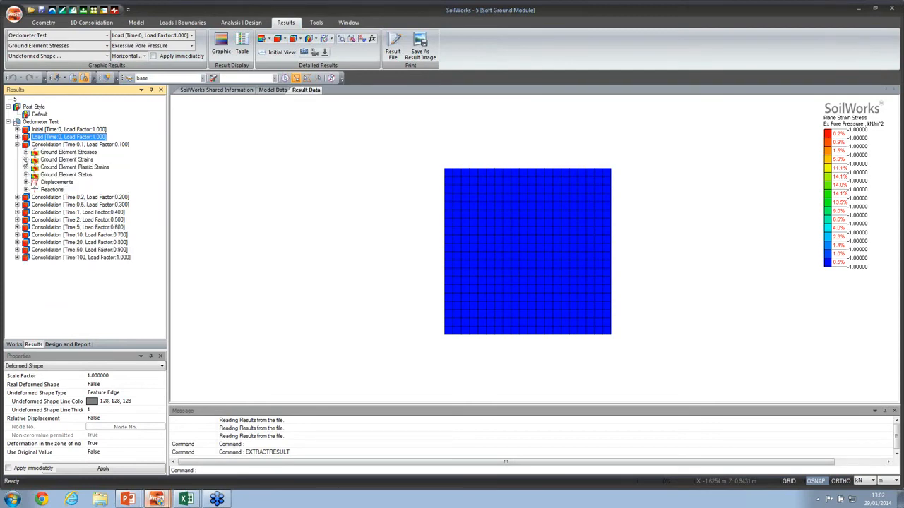
pyautogui.click(27, 153)
pyautogui.click(78, 220)
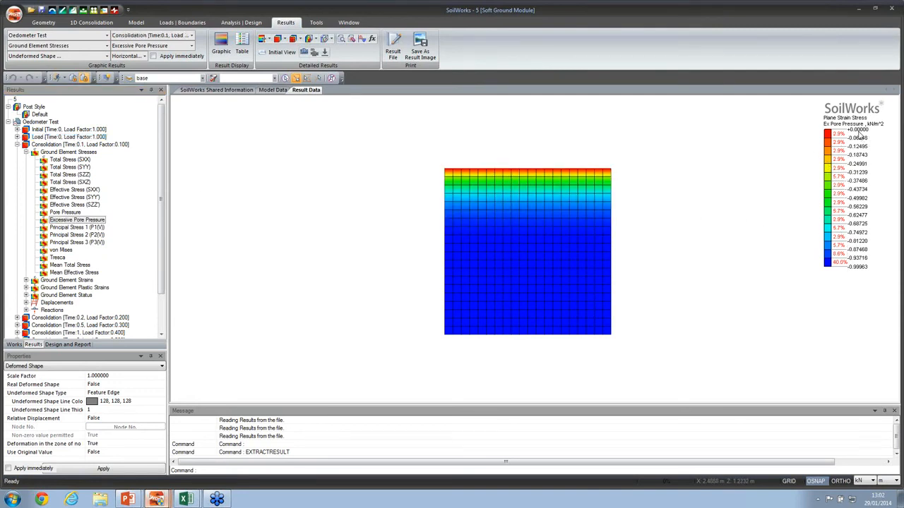
# Tag the excess pore pressure at an element near the mesh's top-right corner and at a node on its top edge
pyautogui.click(357, 41)
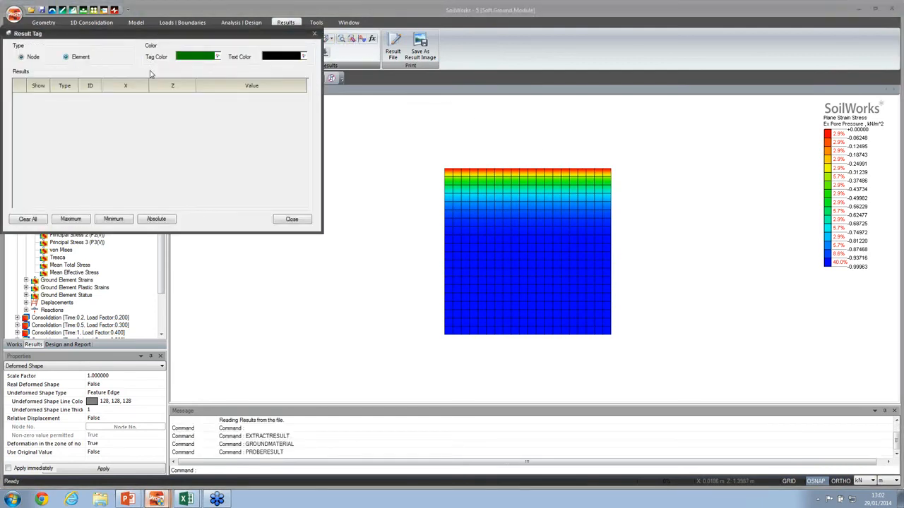
pyautogui.click(599, 173)
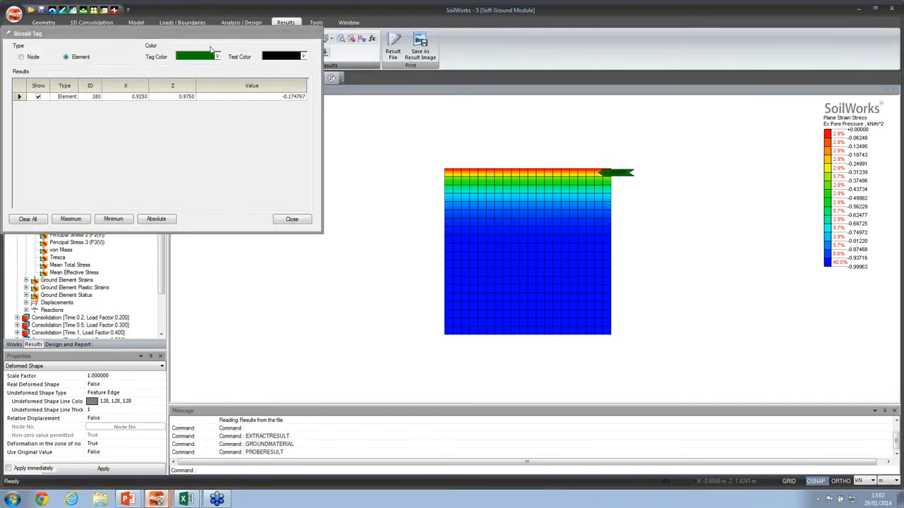
pyautogui.click(22, 59)
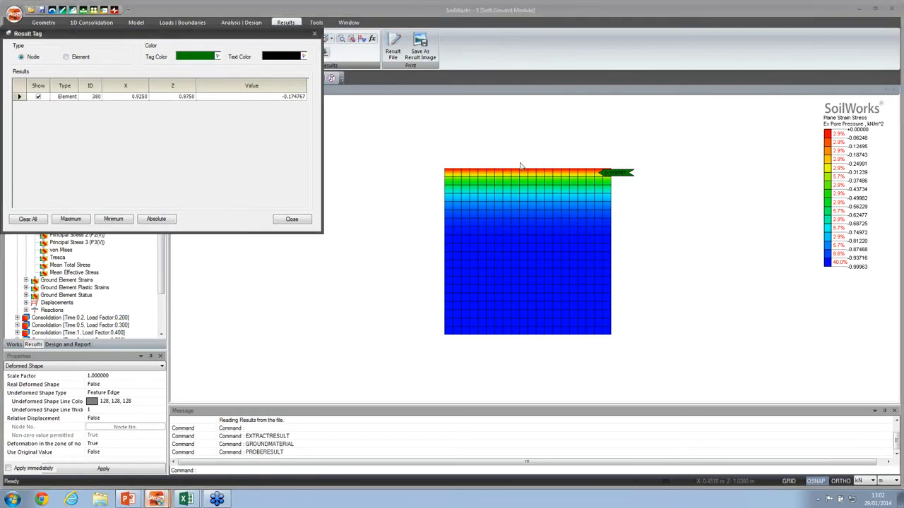
pyautogui.scroll(3, 541, 181)
pyautogui.click(549, 184)
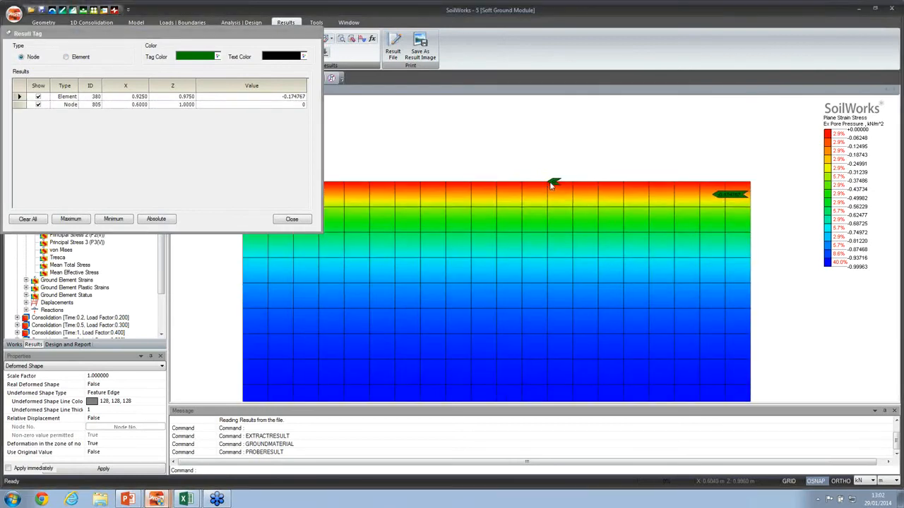
pyautogui.scroll(1, 551, 183)
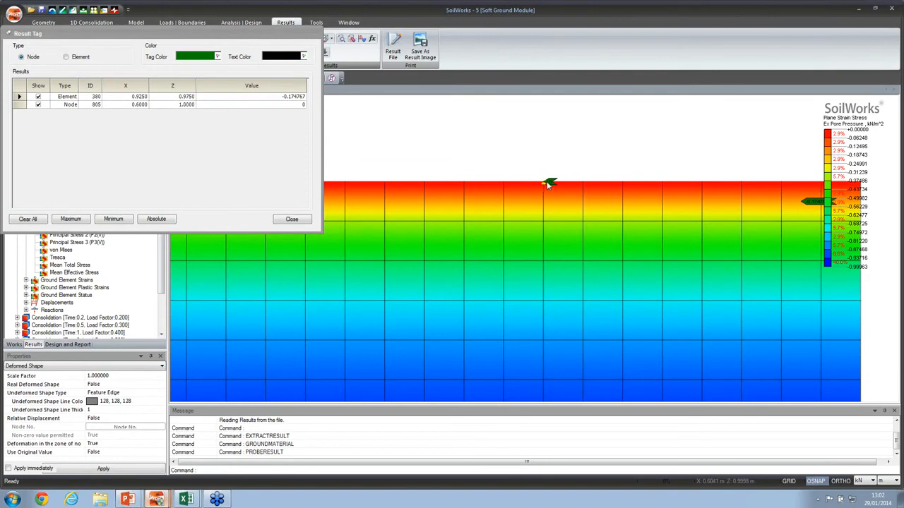
# Tag the excess pore pressure at three nodes spaced down the mesh's right edge, and close the result tags
pyautogui.scroll(-3, 550, 182)
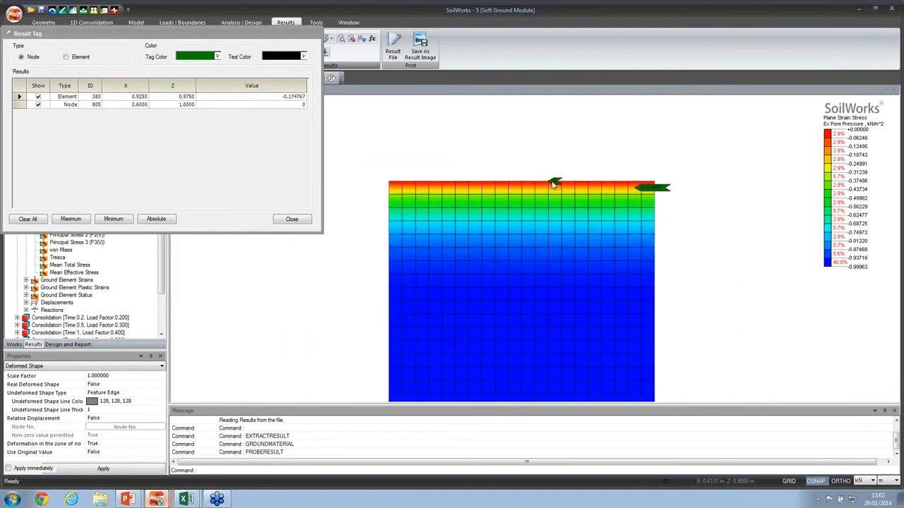
pyautogui.moveTo(545, 227); pyautogui.dragTo(527, 176)
pyautogui.scroll(-1, 528, 176)
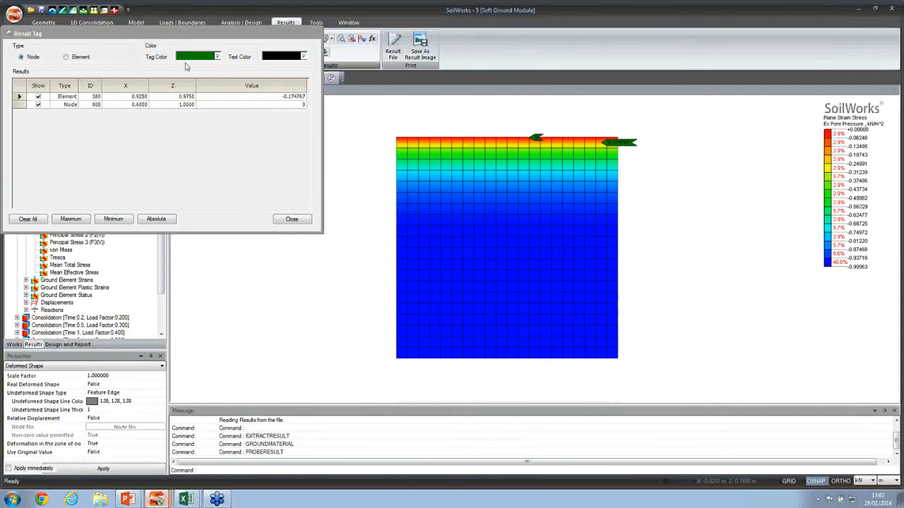
pyautogui.click(618, 182)
pyautogui.click(619, 238)
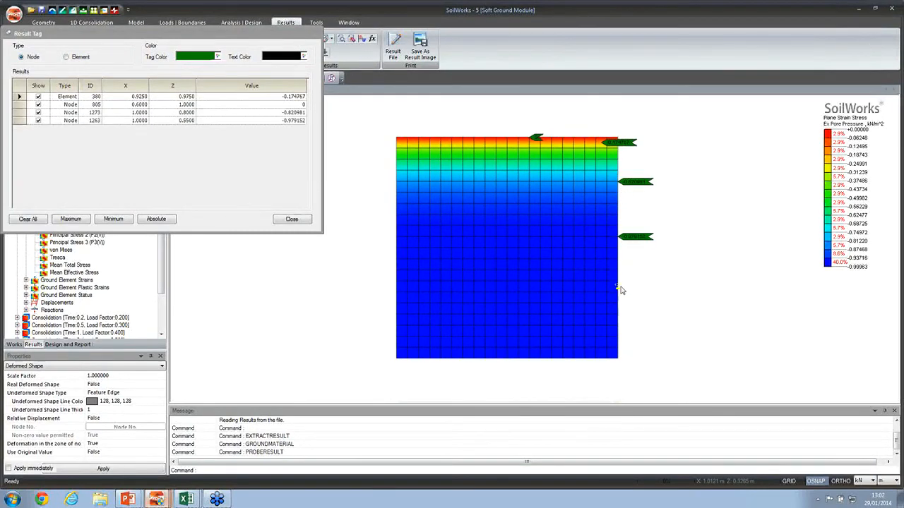
pyautogui.click(619, 287)
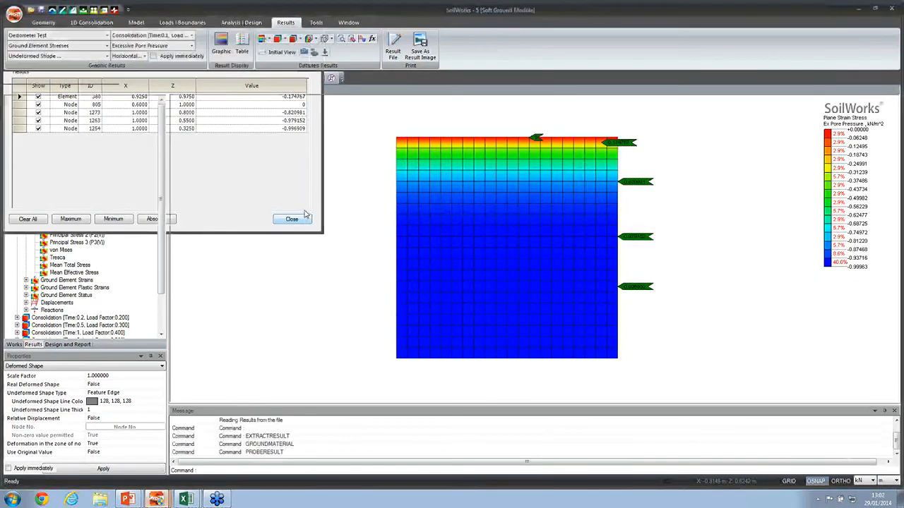
pyautogui.click(291, 219)
# Step the Excessive Pore Pressure contour through the Consolidation stage at times 1, 10 and 100
pyautogui.click(191, 35)
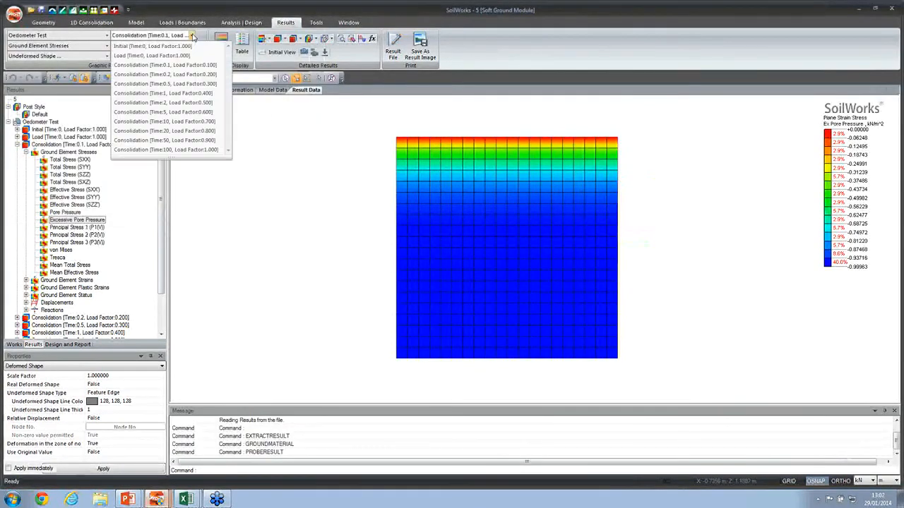
pyautogui.click(180, 94)
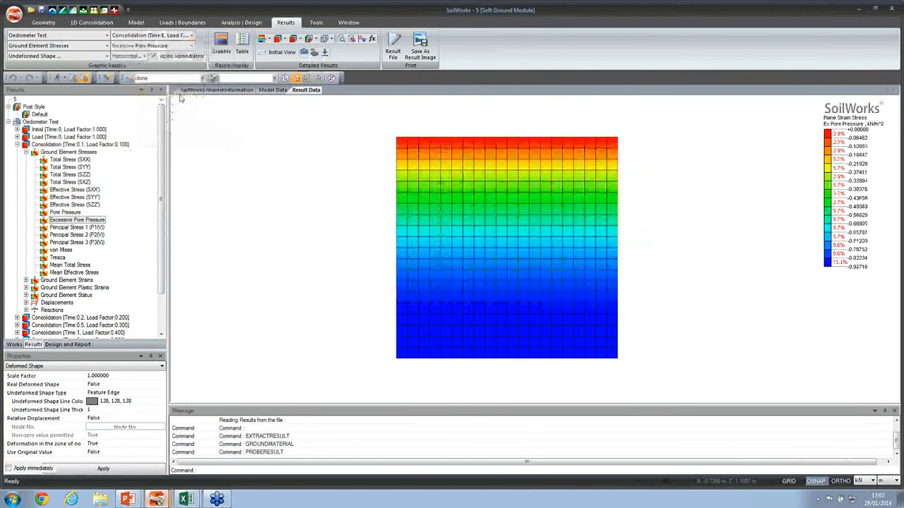
pyautogui.click(191, 36)
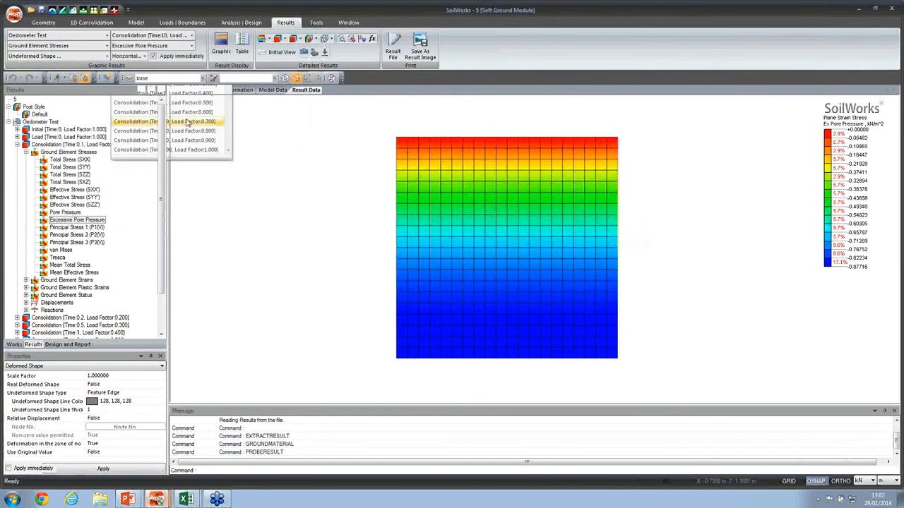
pyautogui.click(188, 122)
pyautogui.click(191, 37)
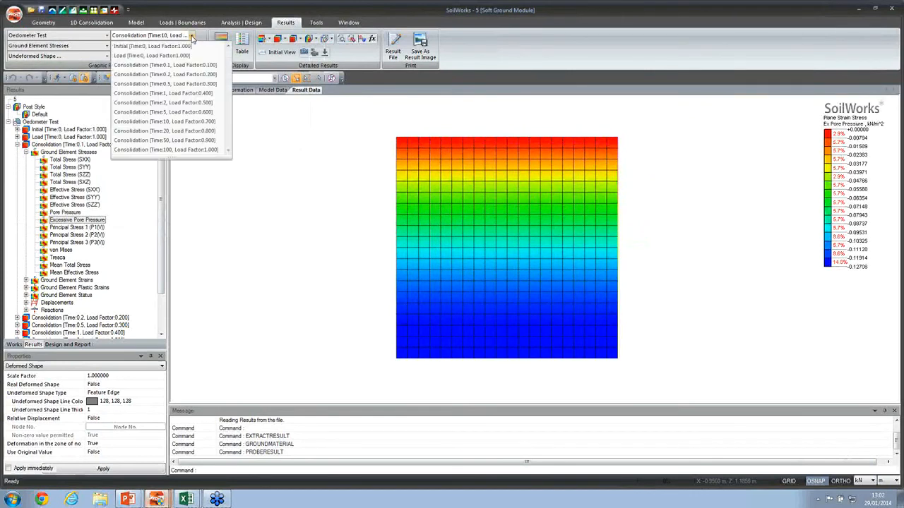
pyautogui.click(175, 149)
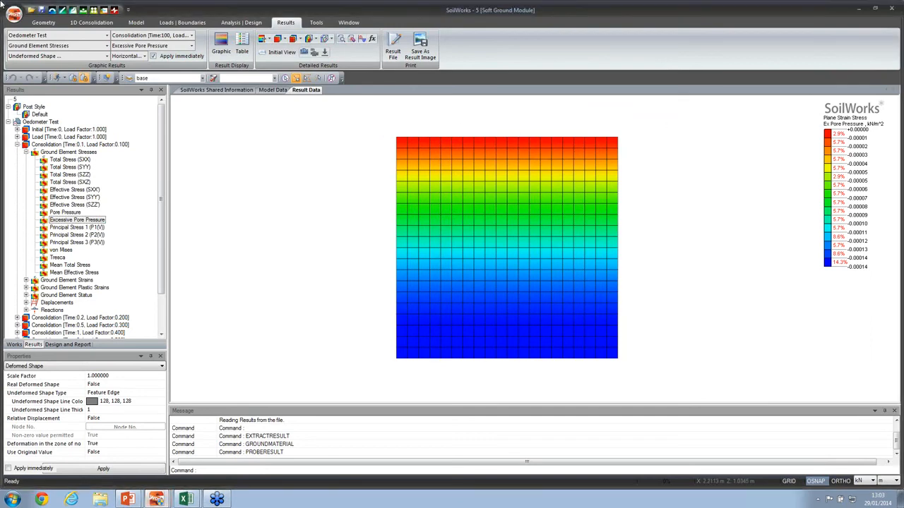
# In the vertical drain model, list the ground materials and review Clay 1, Clay 2, Clay 3 and Weathered Rock
pyautogui.moveTo(127, 498)
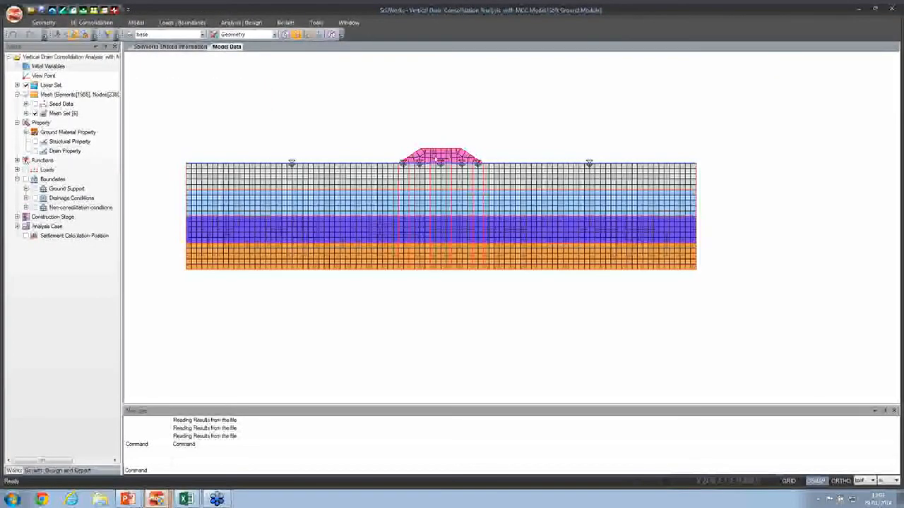
pyautogui.moveTo(457, 191); pyautogui.dragTo(495, 213)
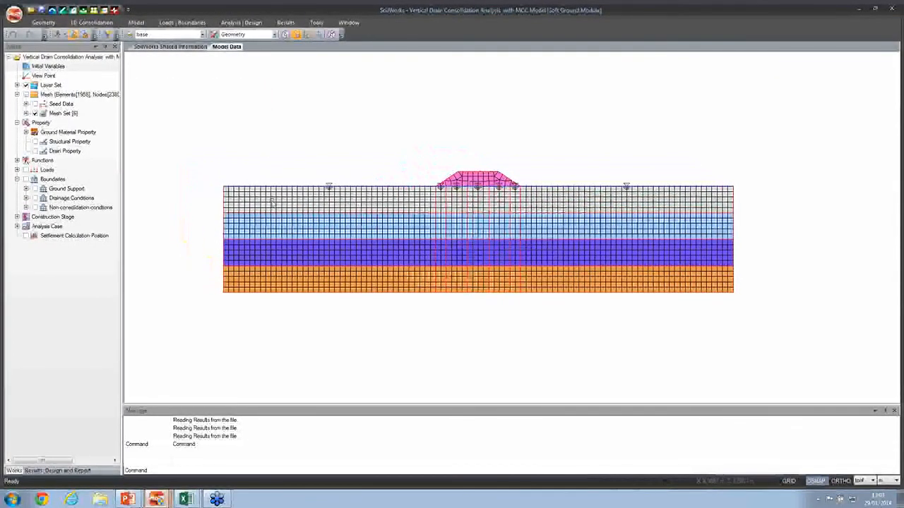
pyautogui.click(26, 132)
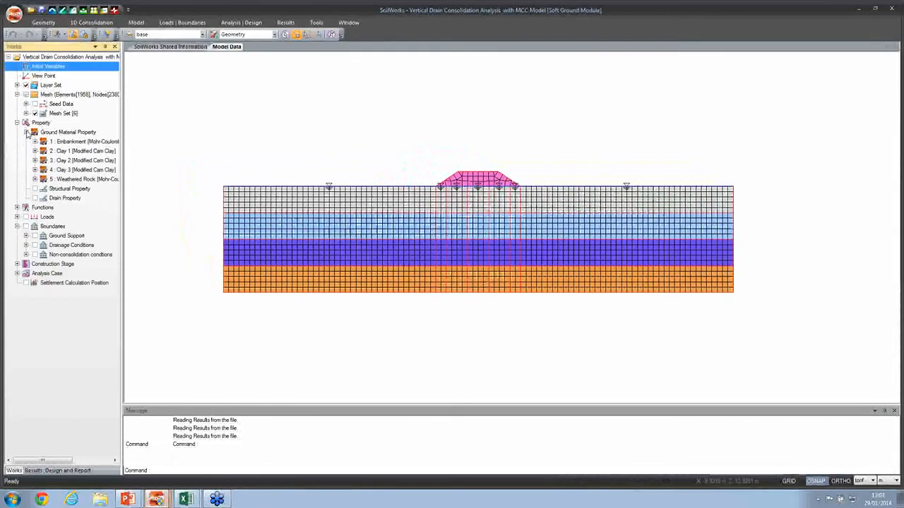
pyautogui.click(62, 153)
pyautogui.click(64, 161)
pyautogui.click(65, 171)
pyautogui.click(70, 180)
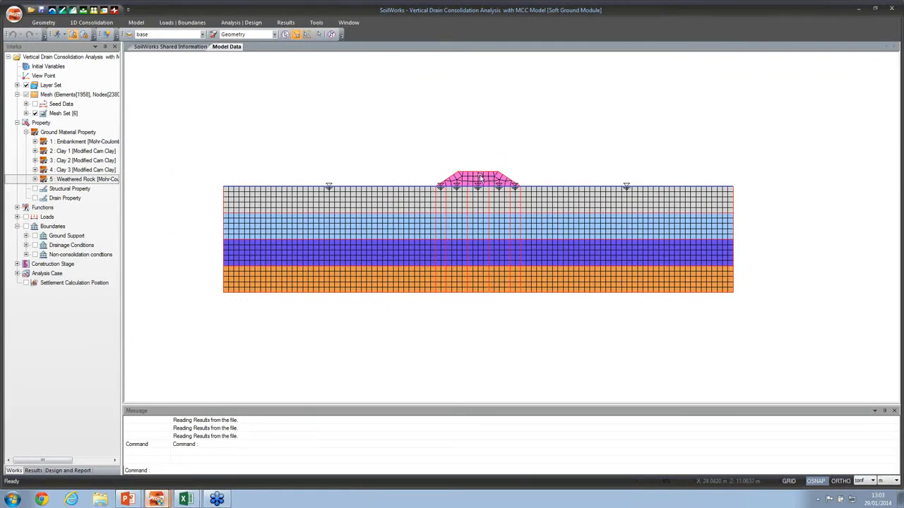
# Show the Drainage Conditions on the mesh and examine the vertical drain lines beneath the embankment
pyautogui.click(36, 245)
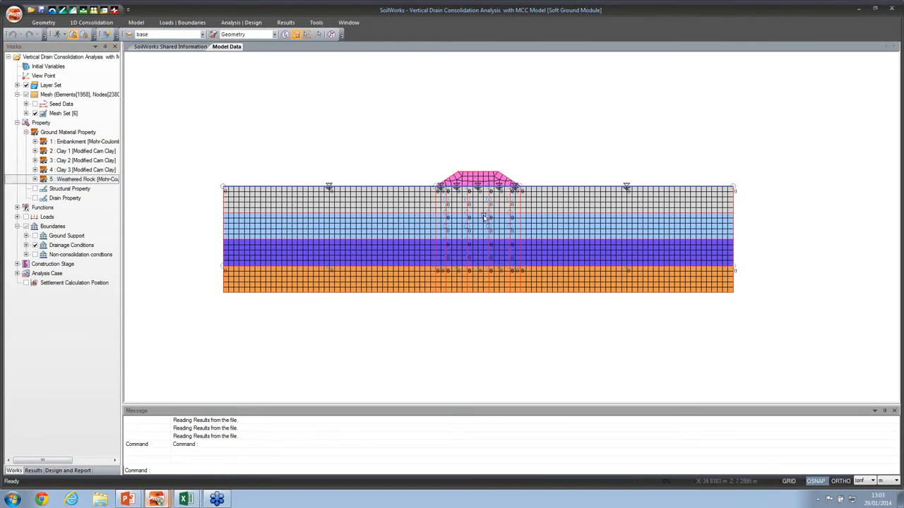
pyautogui.moveTo(481, 221); pyautogui.dragTo(497, 188)
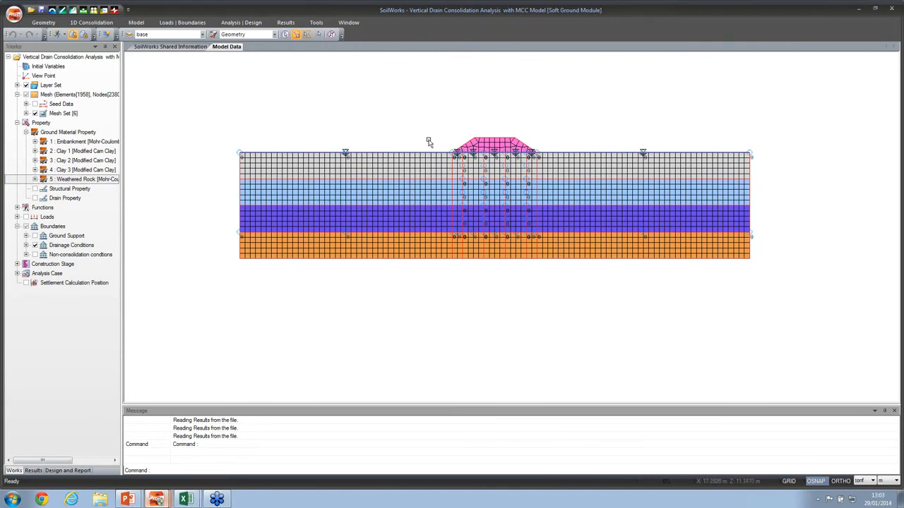
pyautogui.scroll(2, 468, 161)
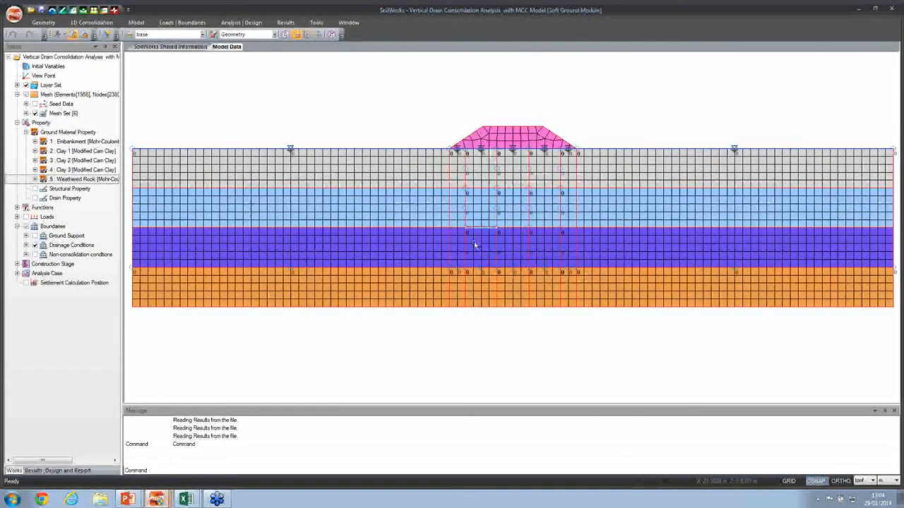
pyautogui.scroll(-2, 471, 226)
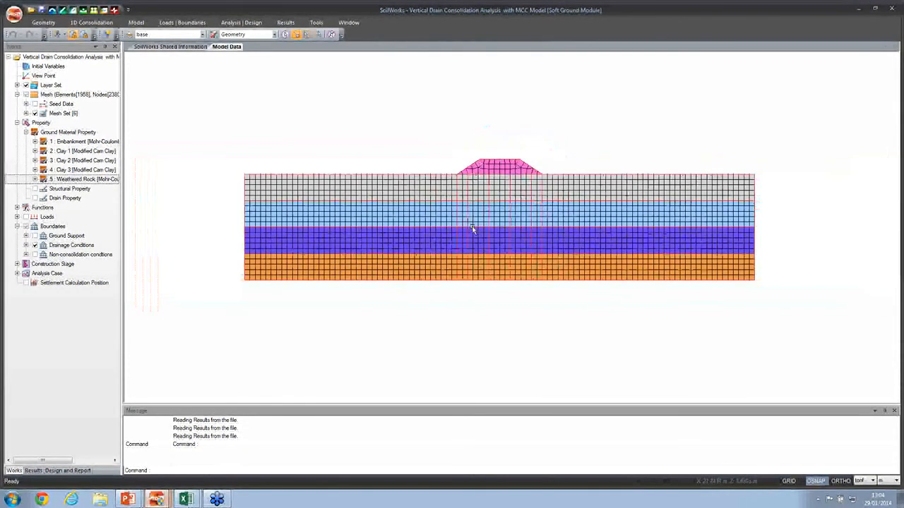
# Show the Non-consolidation conditions instead of the Drainage Conditions and examine them on the embankment
pyautogui.click(34, 254)
pyautogui.click(34, 245)
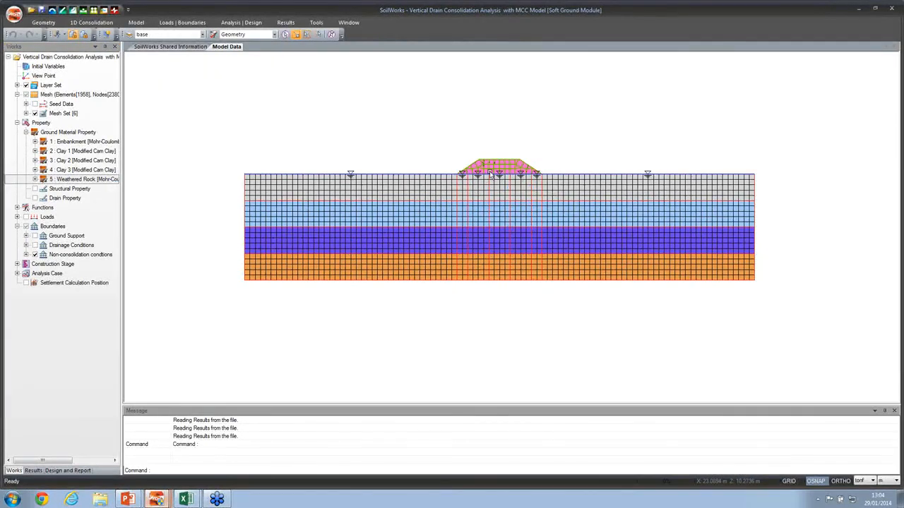
pyautogui.scroll(2, 478, 184)
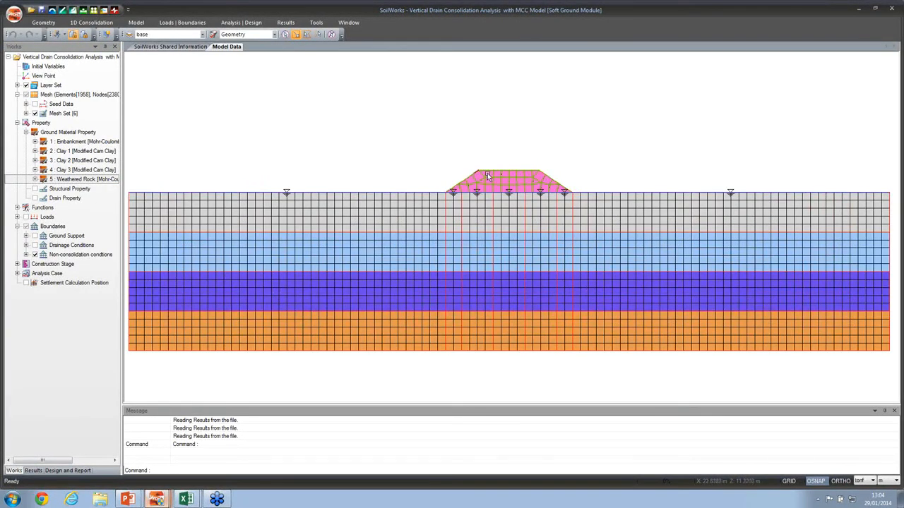
pyautogui.scroll(-1, 489, 176)
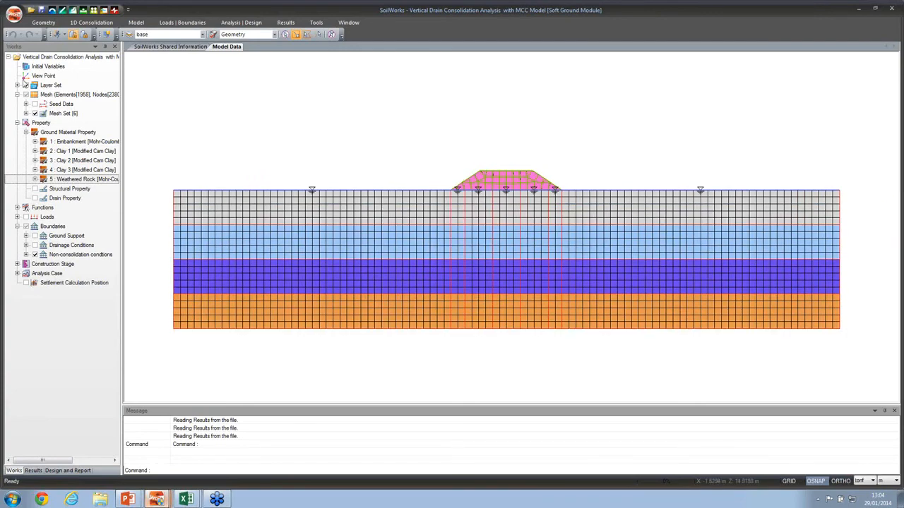
# Switch to the consolidation analysis results, widen the results tree and display the Initial stage's Excessive Pore Pressure
pyautogui.click(83, 34)
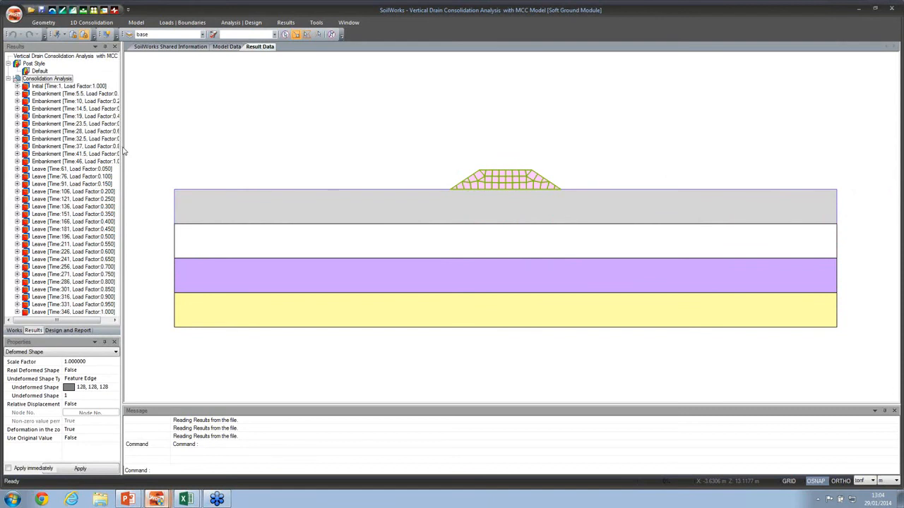
pyautogui.moveTo(122, 147); pyautogui.dragTo(164, 151)
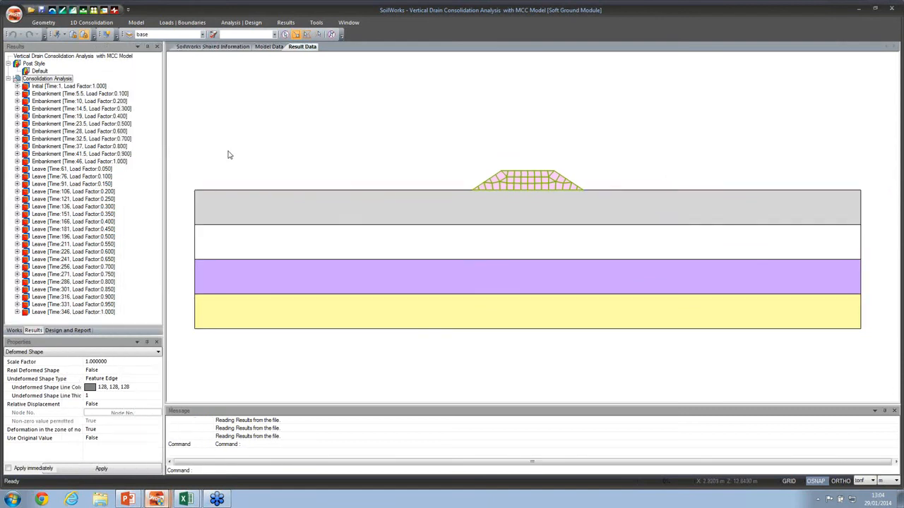
pyautogui.moveTo(361, 156); pyautogui.dragTo(360, 128)
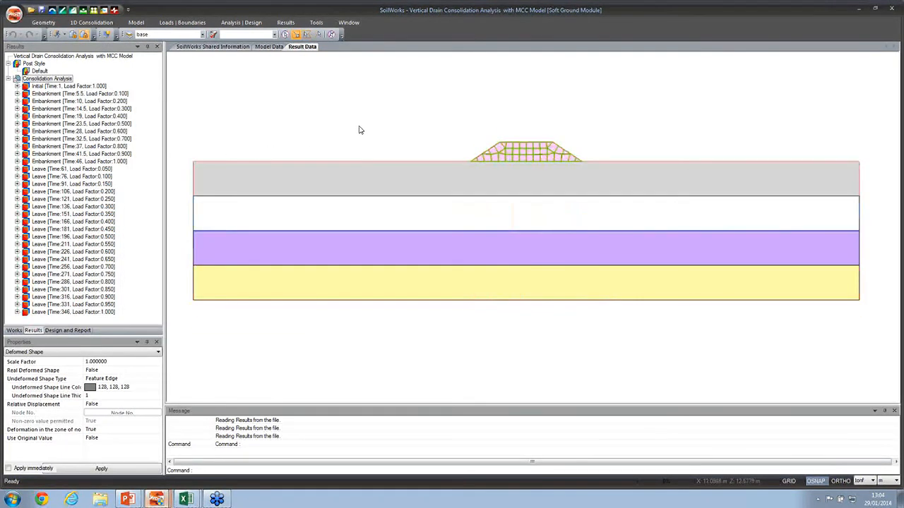
pyautogui.click(16, 86)
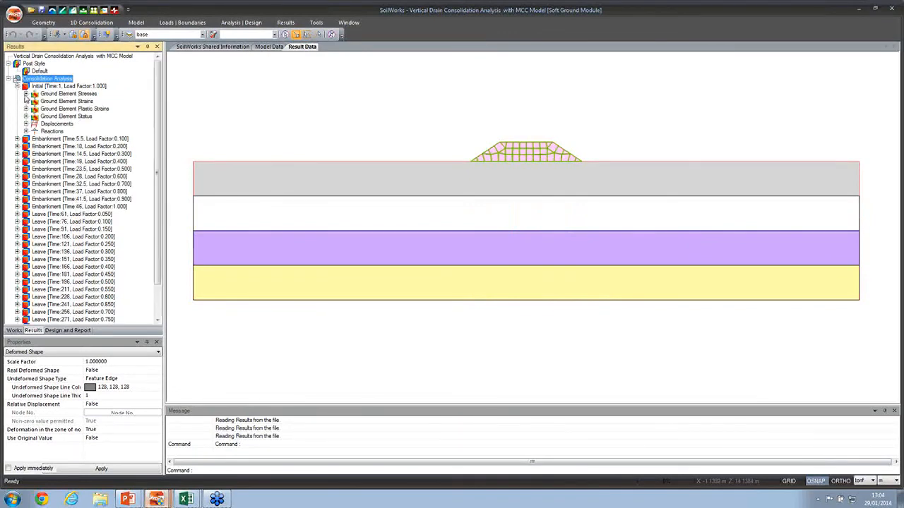
pyautogui.click(26, 94)
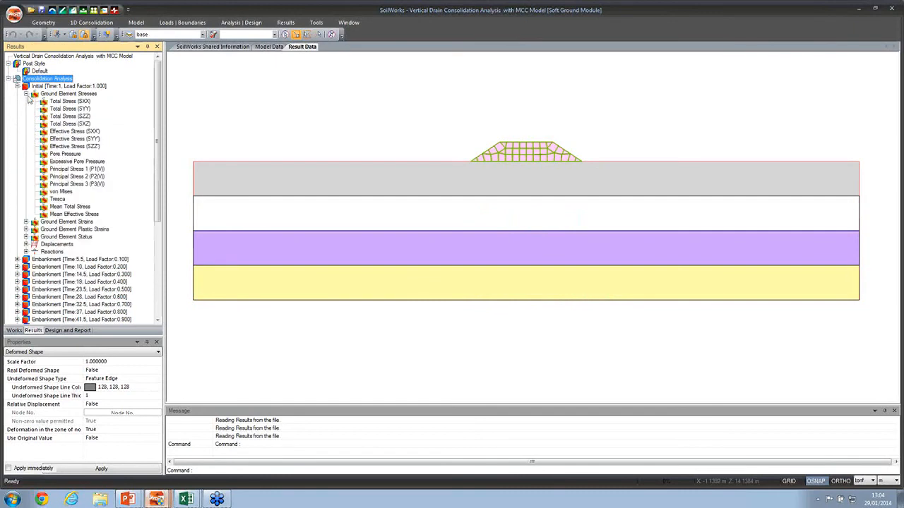
pyautogui.click(74, 162)
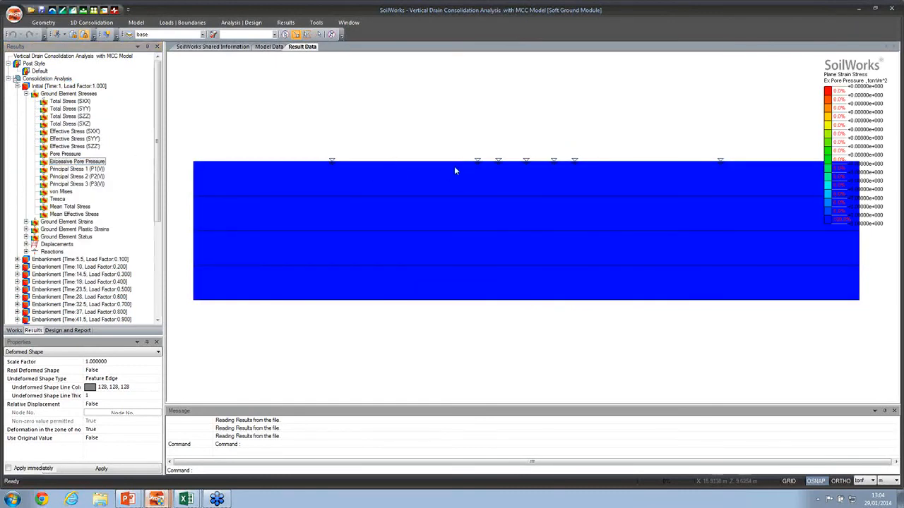
# Make result changes apply immediately and display the Excessive Pore Pressure of the Embankment stage at time 5.5
pyautogui.click(284, 22)
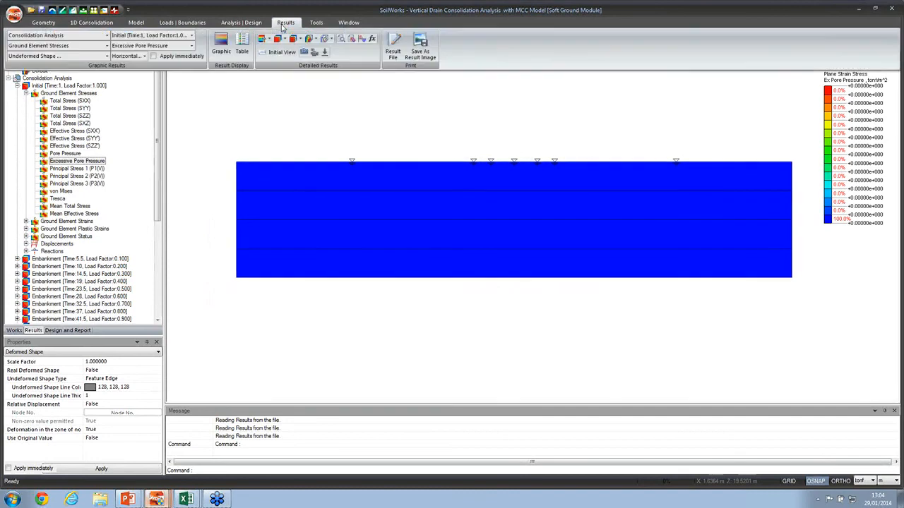
pyautogui.click(153, 56)
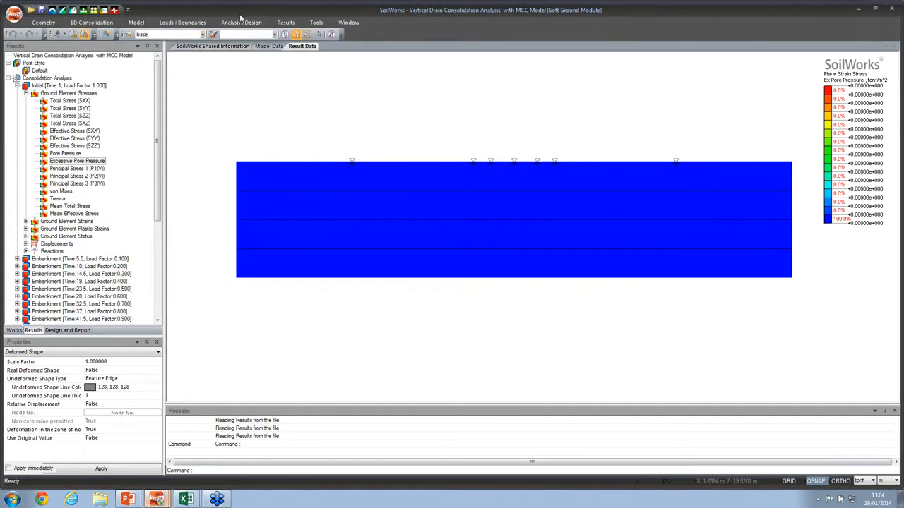
pyautogui.click(286, 23)
pyautogui.click(191, 36)
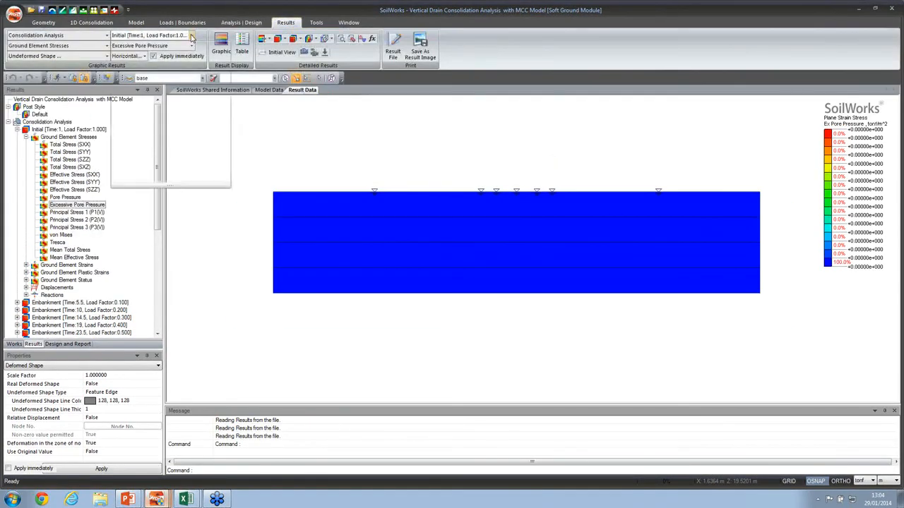
pyautogui.click(163, 48)
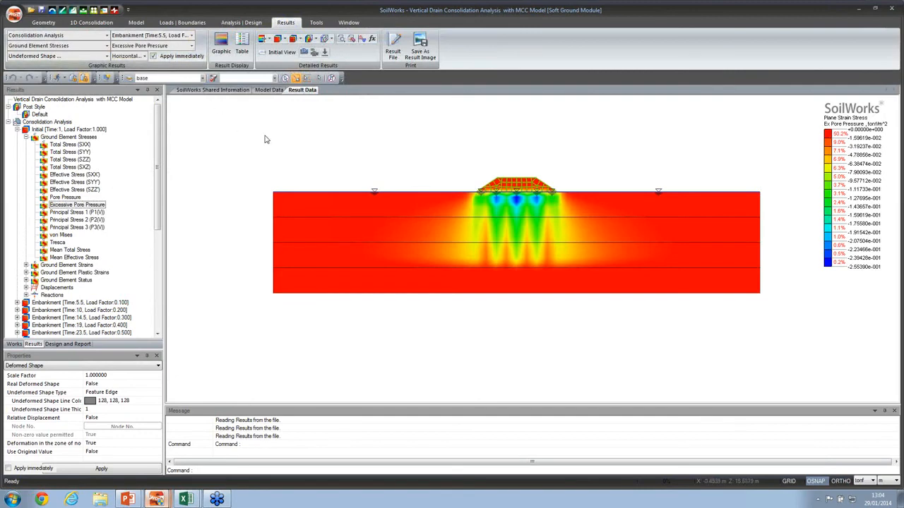
# Advance the Excessive Pore Pressure contour through the Embankment stage at times 23.5 and 46
pyautogui.click(191, 36)
pyautogui.click(179, 94)
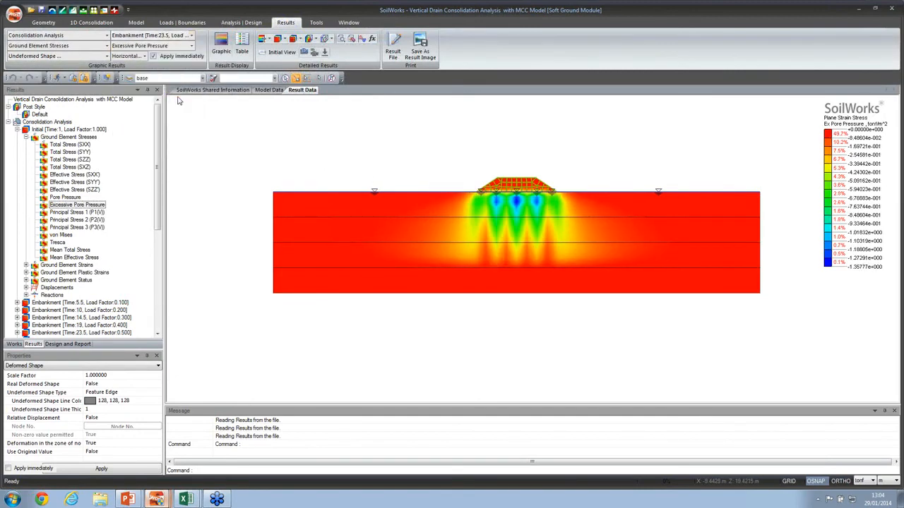
pyautogui.click(190, 36)
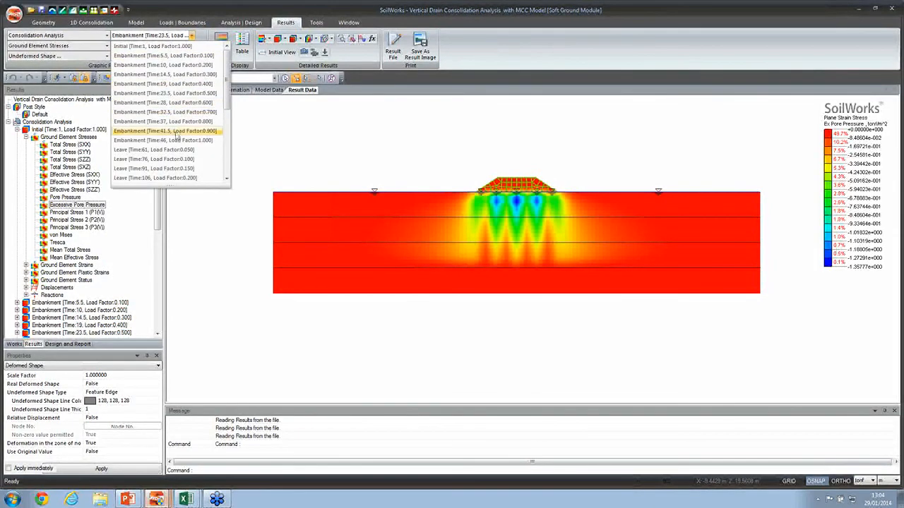
pyautogui.click(179, 139)
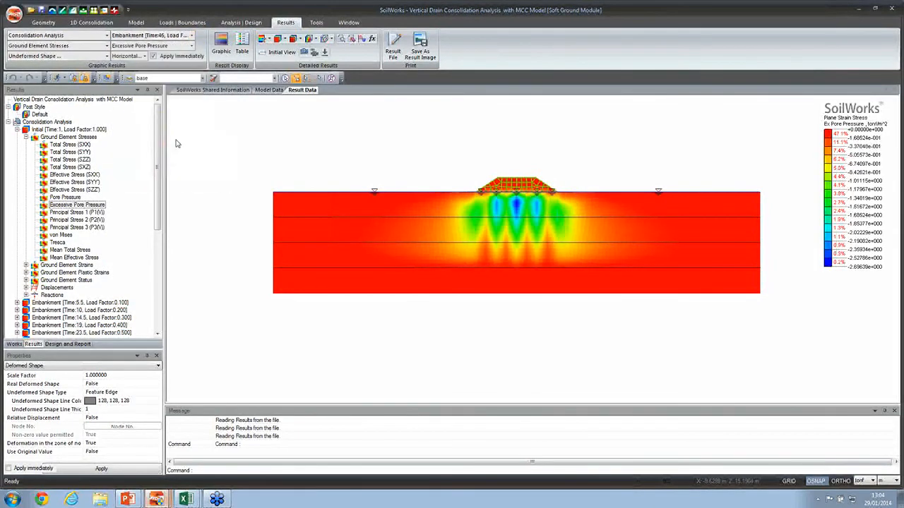
# Display the Excessive Pore Pressure contour of the Leave stage at time 76
pyautogui.click(192, 36)
pyautogui.scroll(-2, 224, 93)
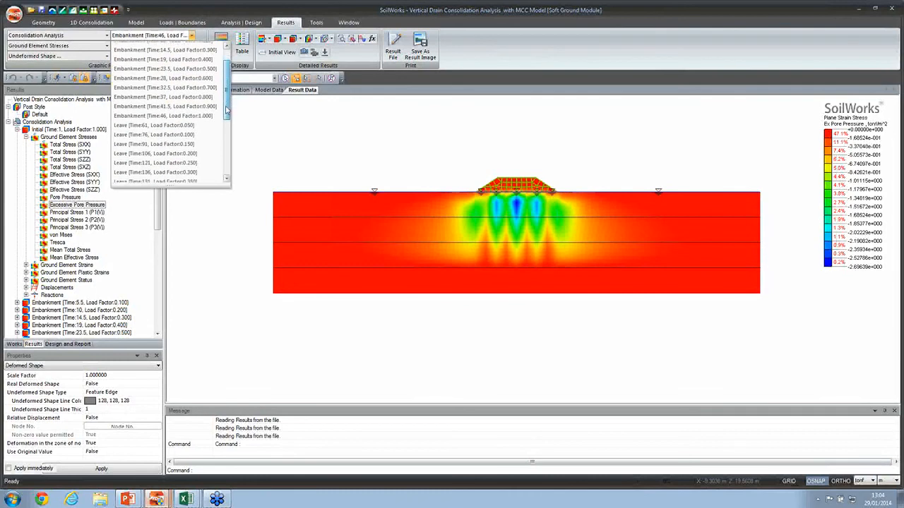
pyautogui.click(179, 106)
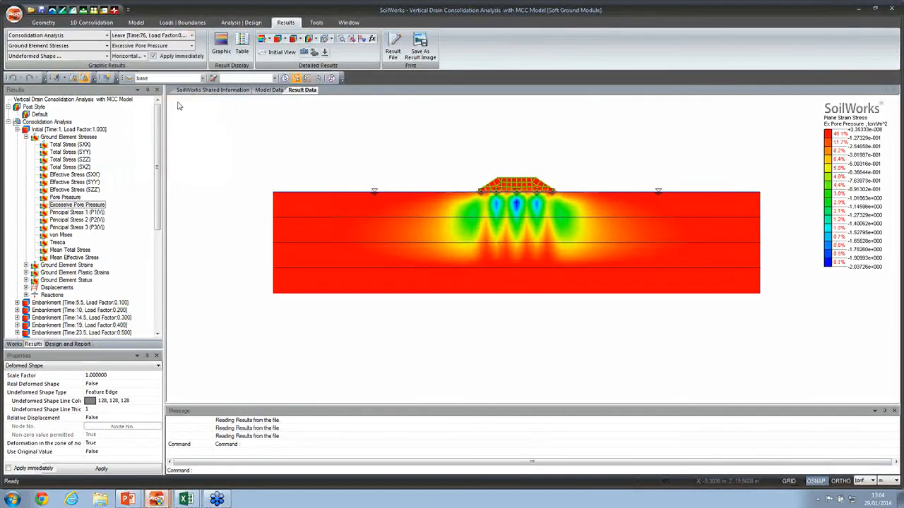
# Advance the Excessive Pore Pressure contour through the Leave stage at times 166 and 346
pyautogui.click(191, 35)
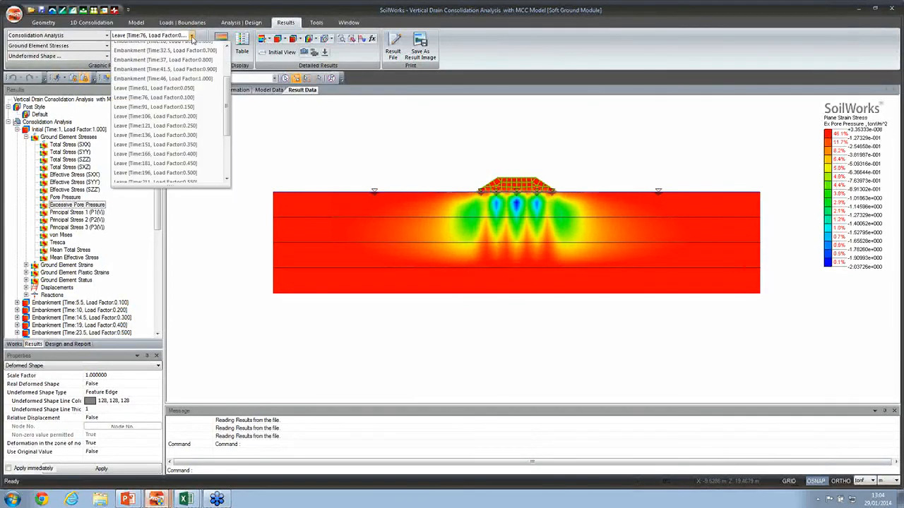
pyautogui.click(188, 153)
pyautogui.click(191, 35)
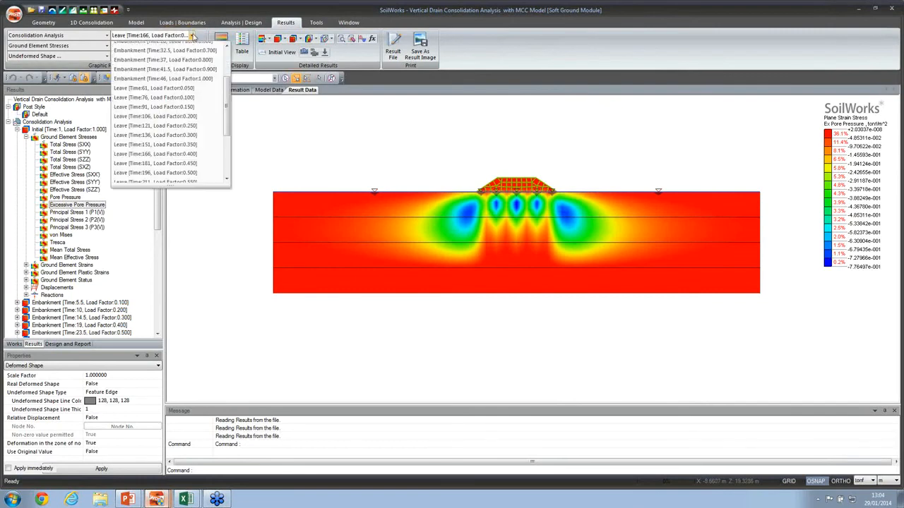
pyautogui.scroll(-1, 226, 158)
pyautogui.scroll(-1, 226, 159)
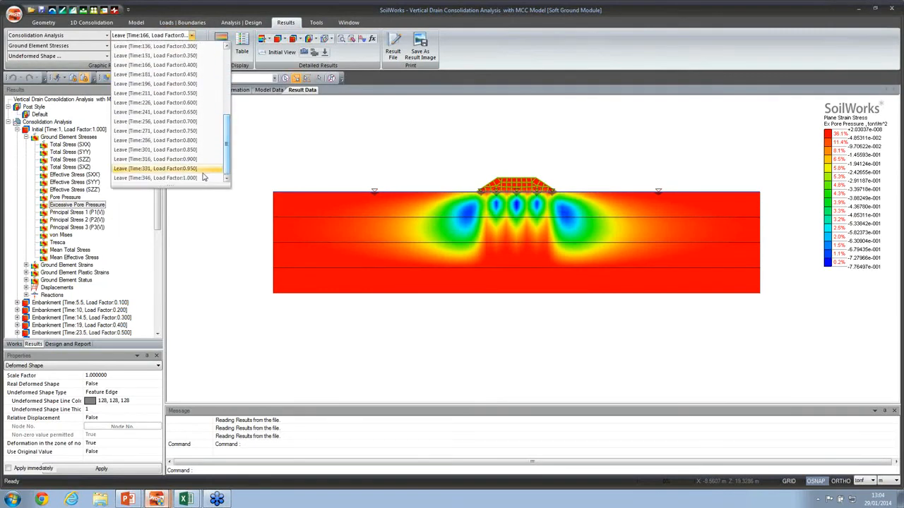
pyautogui.click(180, 177)
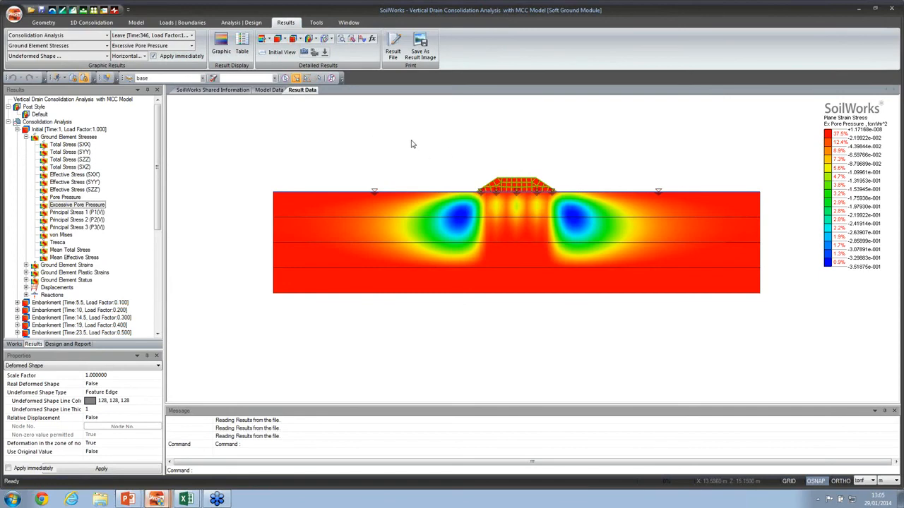
# Leave the vertical drain model, switch to the PowerPoint slideshow at the Part4: Benchmark slide and advance to the closing SoilWorks slide
pyautogui.click(269, 91)
pyautogui.moveTo(484, 10); pyautogui.dragTo(2, 4)
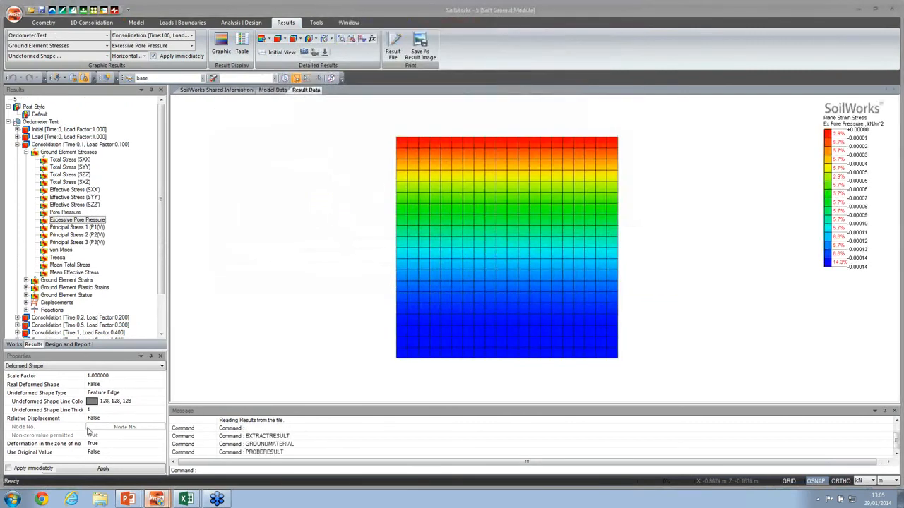
pyautogui.hotkey('alt', 'Tab')
pyautogui.hotkey('alt', 'Tab')
pyautogui.hotkey('alt', 'Tab')
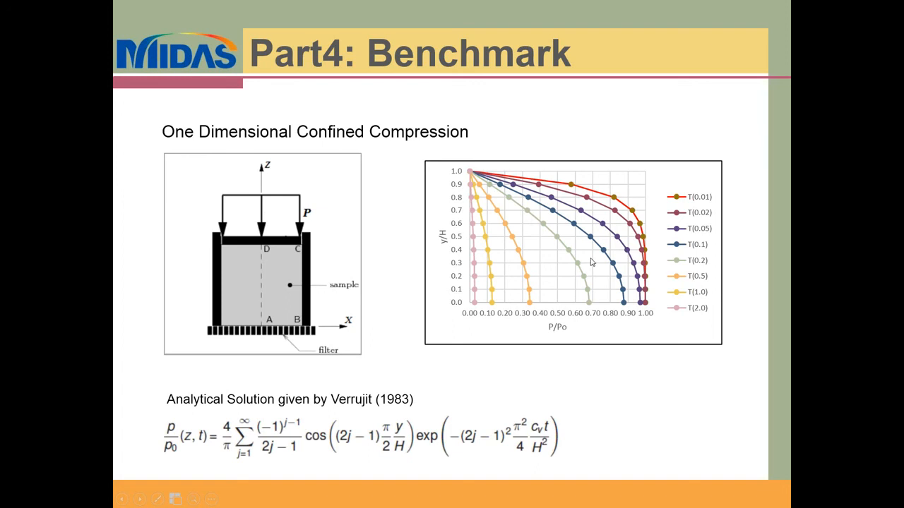
pyautogui.click(588, 316)
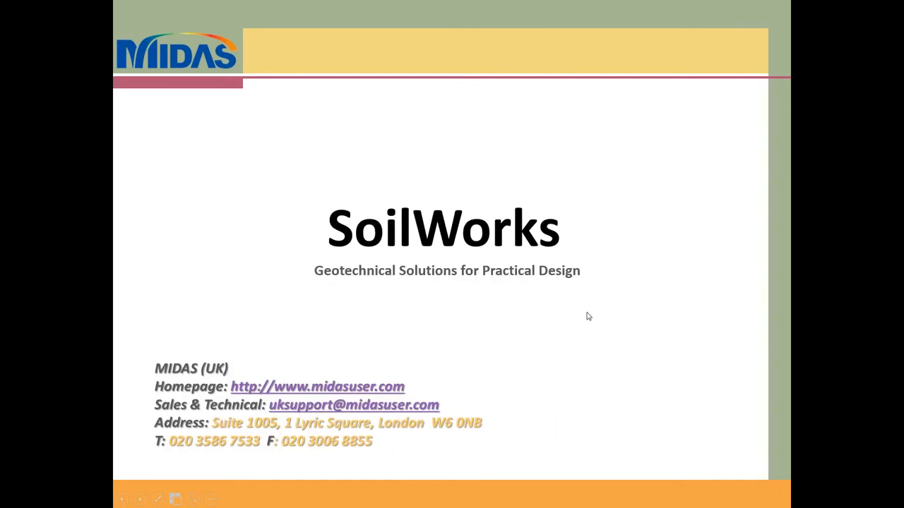